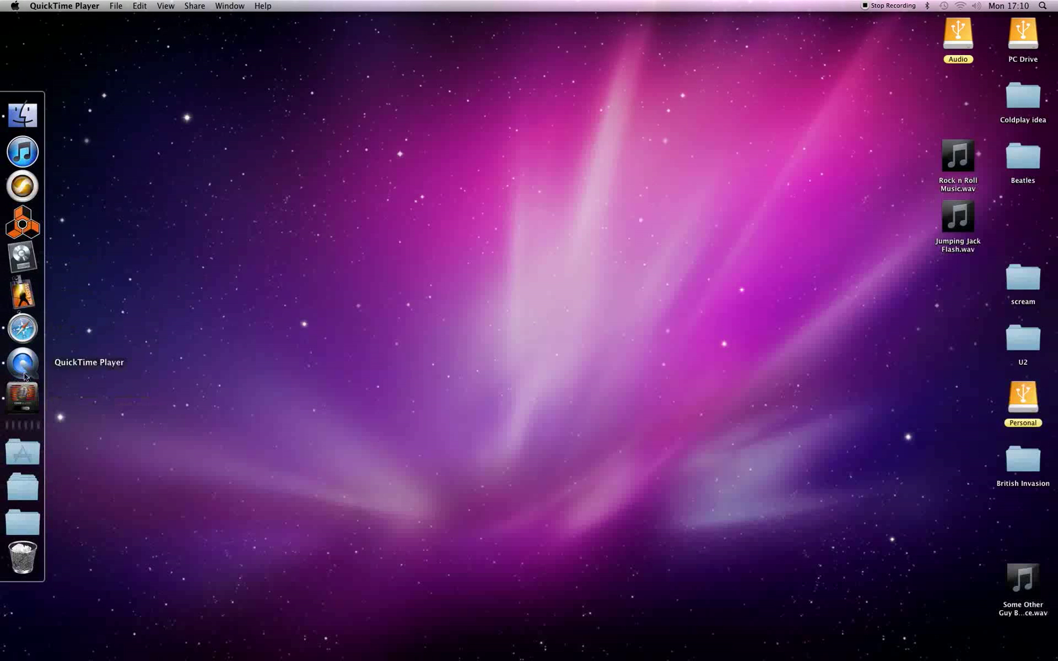
Switch apps with Cmd+Tab and launch MainStage from the Dock.
{"action": "key", "text": "super+Tab"}
{"action": "key", "text": "super+Tab"}
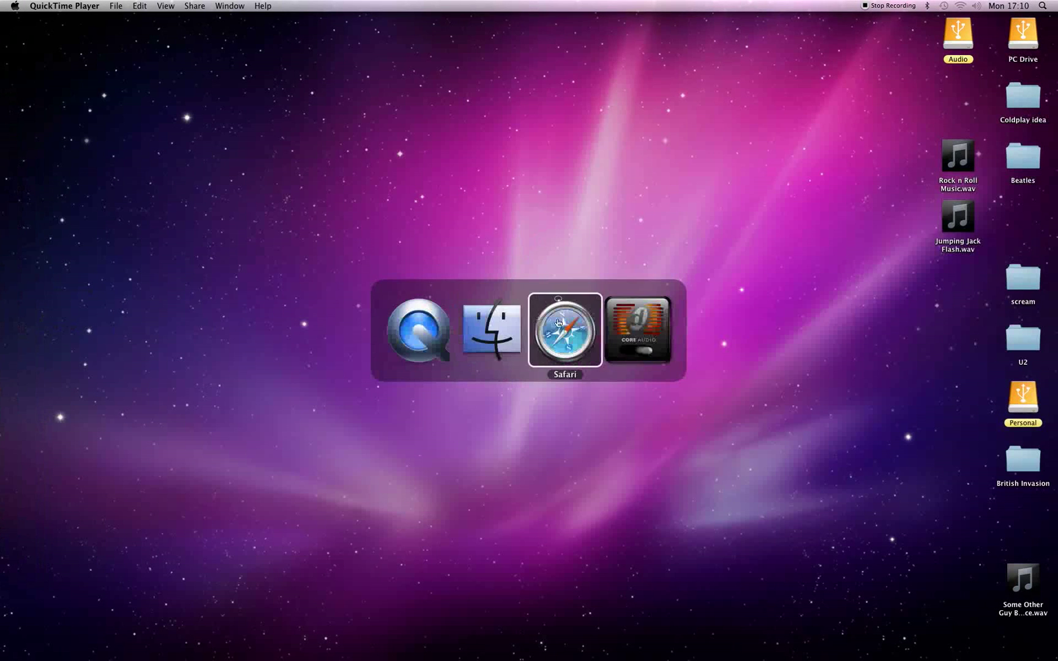
{"action": "key", "text": "super+q"}
{"action": "key", "text": "super+Tab"}
{"action": "left_click", "coordinate": [3, 321]}
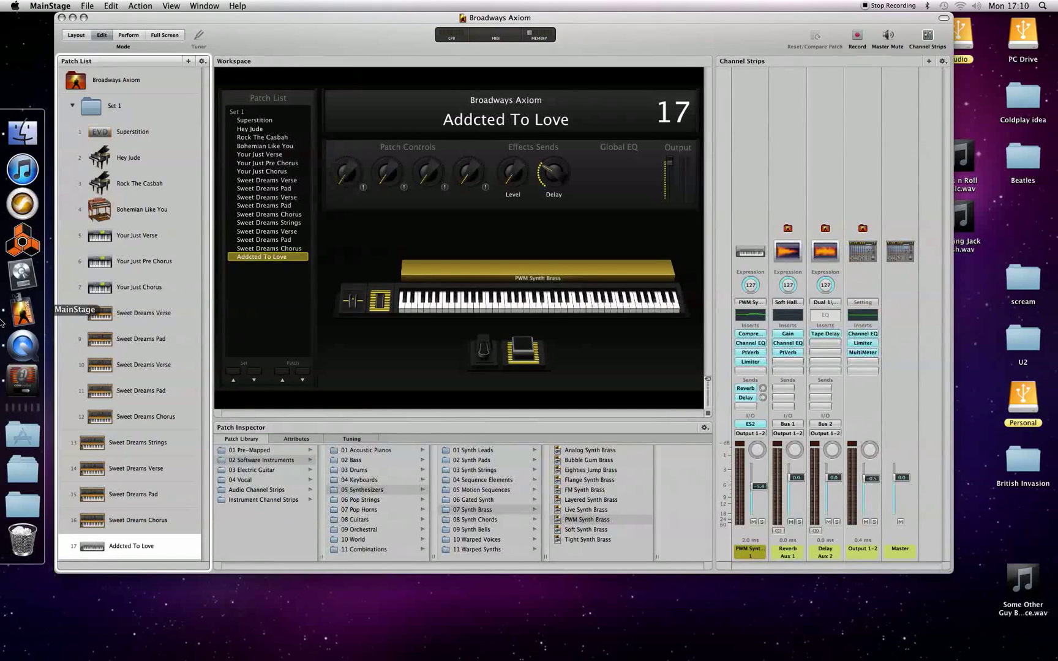
Close Broadways Axiom and create an Untitled Concert from the Keyboard Starter template.
{"action": "left_click_drag", "start_coordinate": [209, 25], "coordinate": [201, 25]}
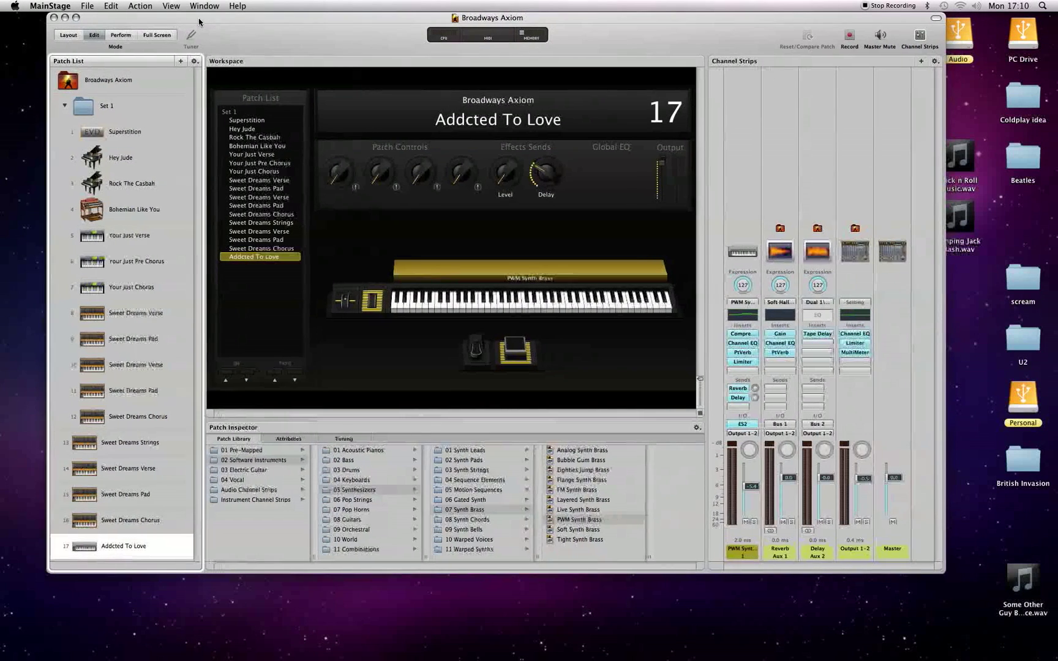
{"action": "left_click", "coordinate": [87, 6]}
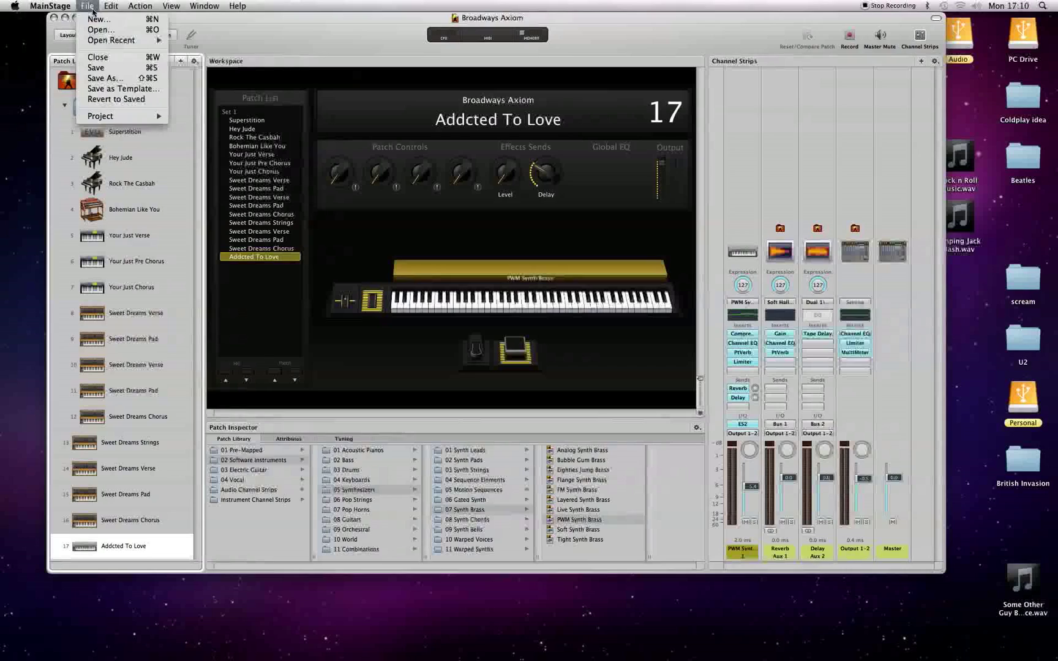
{"action": "left_click", "coordinate": [100, 19]}
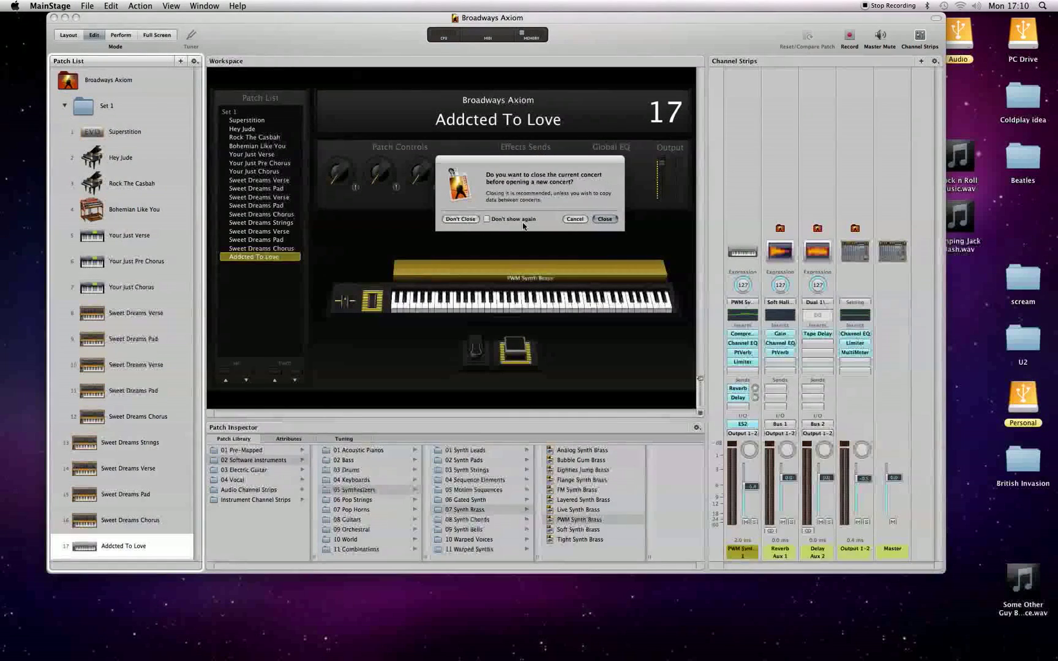
{"action": "left_click", "coordinate": [604, 219]}
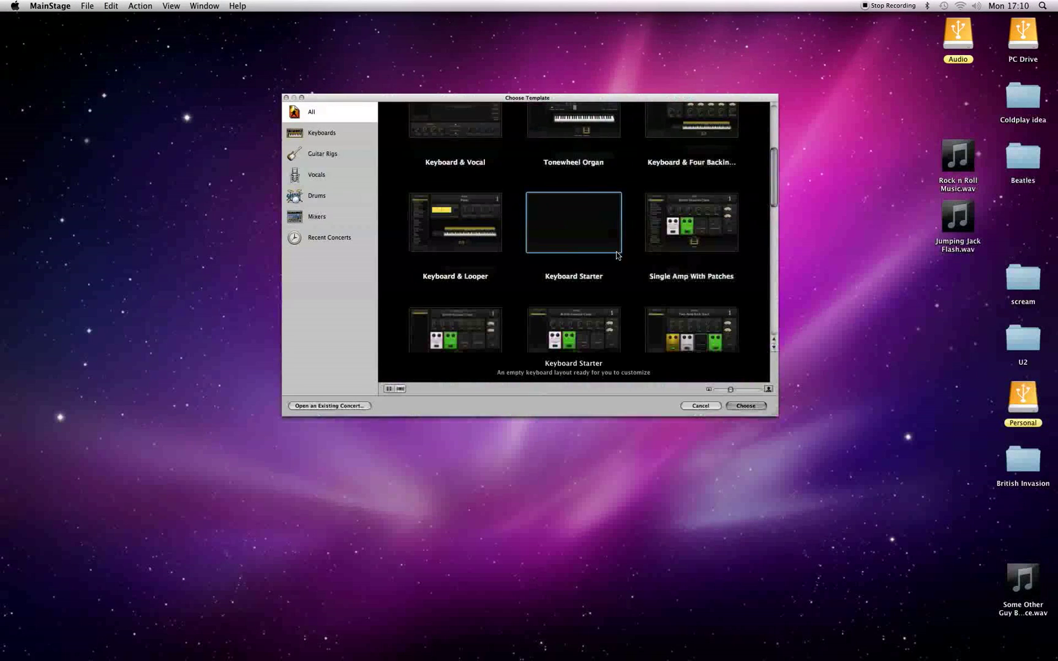
{"action": "left_click", "coordinate": [745, 405]}
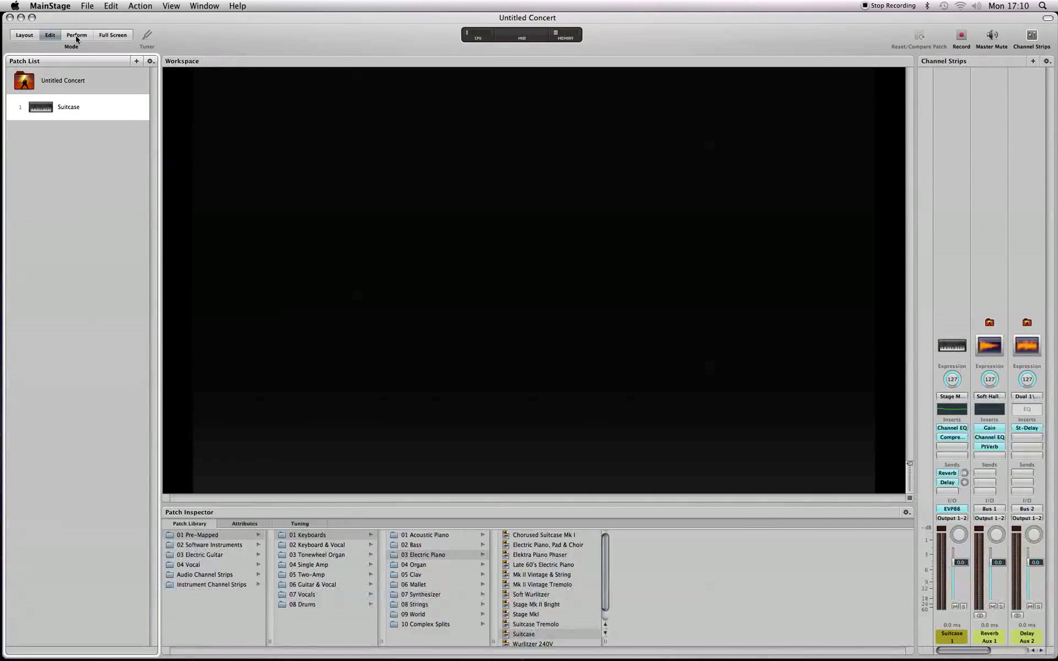
Select Untitled Concert in the Patch List to show its concert-wide settings.
{"action": "left_click", "coordinate": [81, 85]}
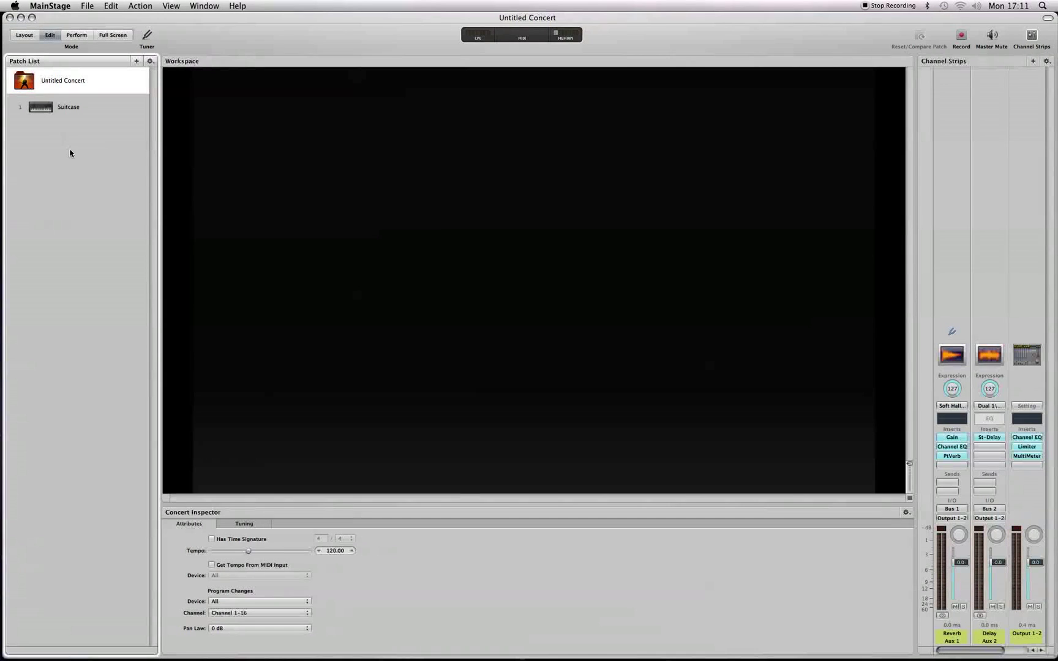
In Layout mode, add an on-screen keyboard and a row of four drum pads at upper right.
{"action": "left_click", "coordinate": [27, 38]}
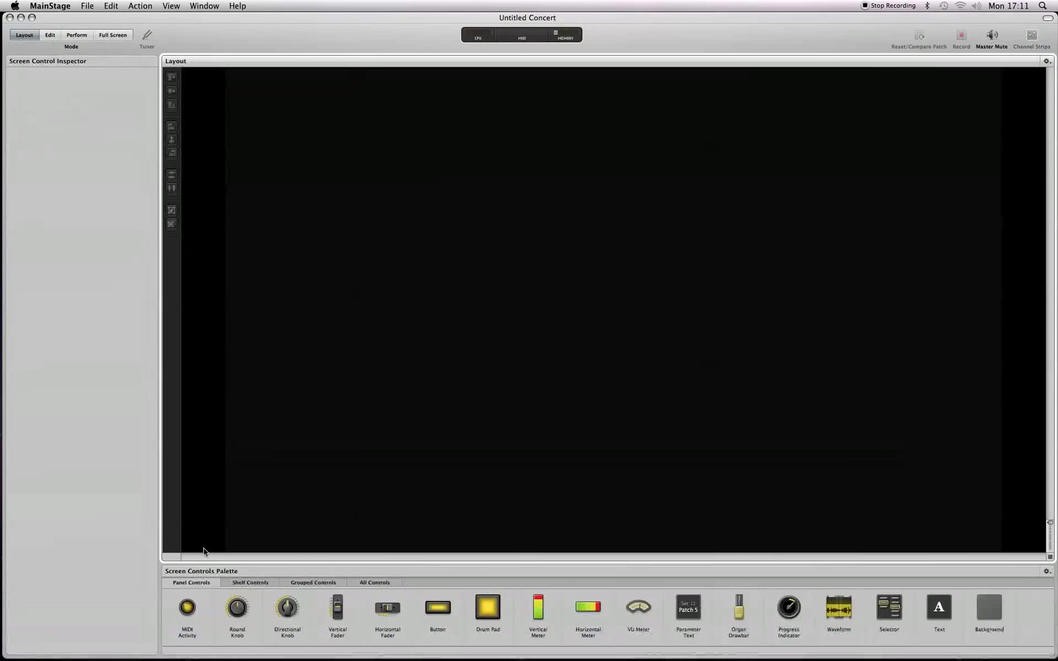
{"action": "left_click", "coordinate": [255, 583]}
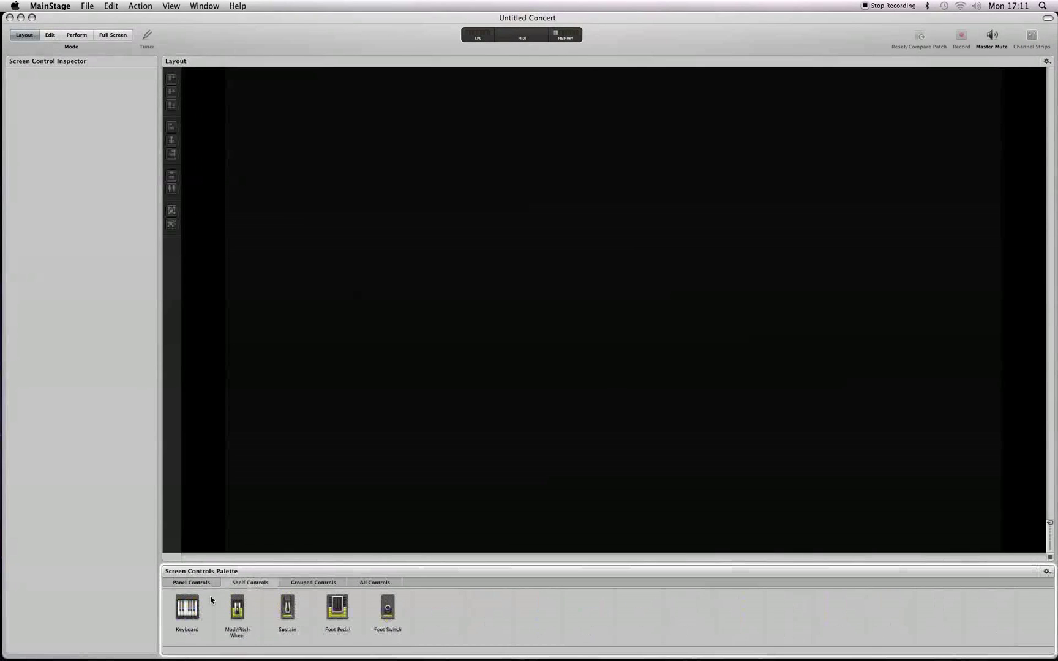
{"action": "left_click_drag", "start_coordinate": [186, 608], "coordinate": [400, 506]}
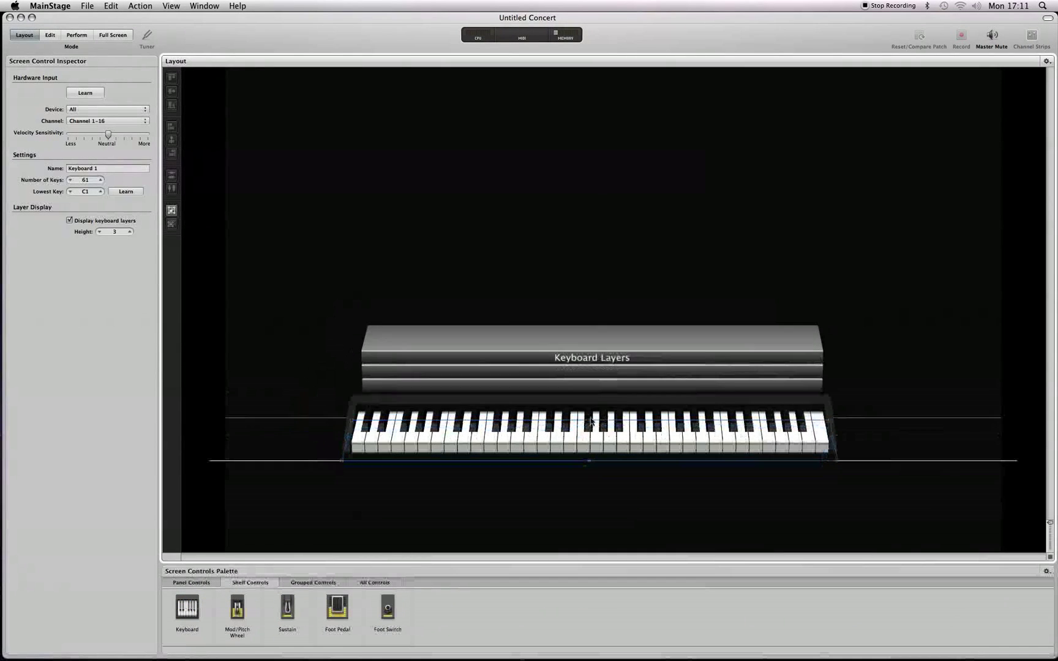
{"action": "left_click", "coordinate": [209, 585]}
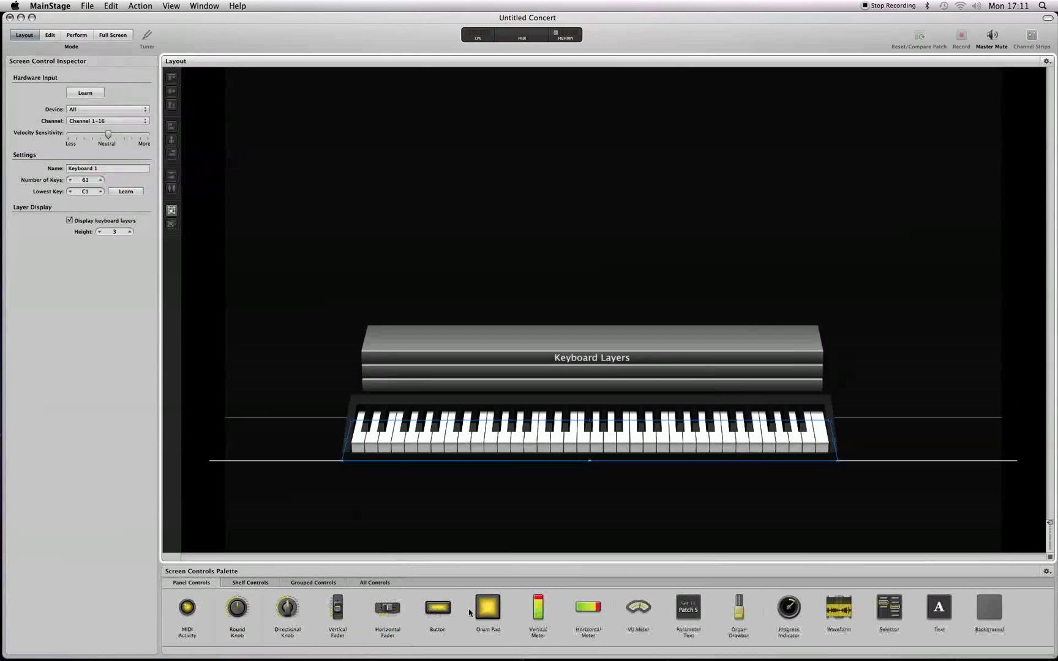
{"action": "mouse_move", "coordinate": [487, 610]}
{"action": "left_mouse_down"}
{"action": "mouse_move", "coordinate": [745, 82]}
{"action": "mouse_move", "coordinate": [709, 108]}
{"action": "mouse_move", "coordinate": [799, 132]}
{"action": "mouse_move", "coordinate": [909, 129]}
{"action": "left_mouse_up"}
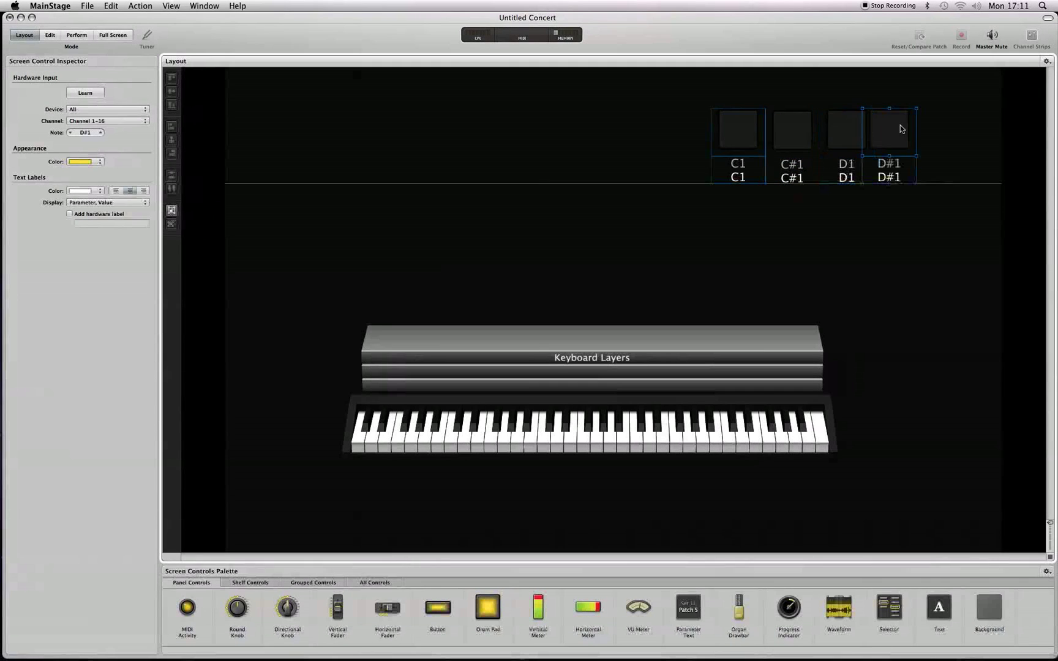
Duplicate the four pads into a second row and set their text labels to Nothing.
{"action": "left_click_drag", "start_coordinate": [668, 111], "coordinate": [931, 187]}
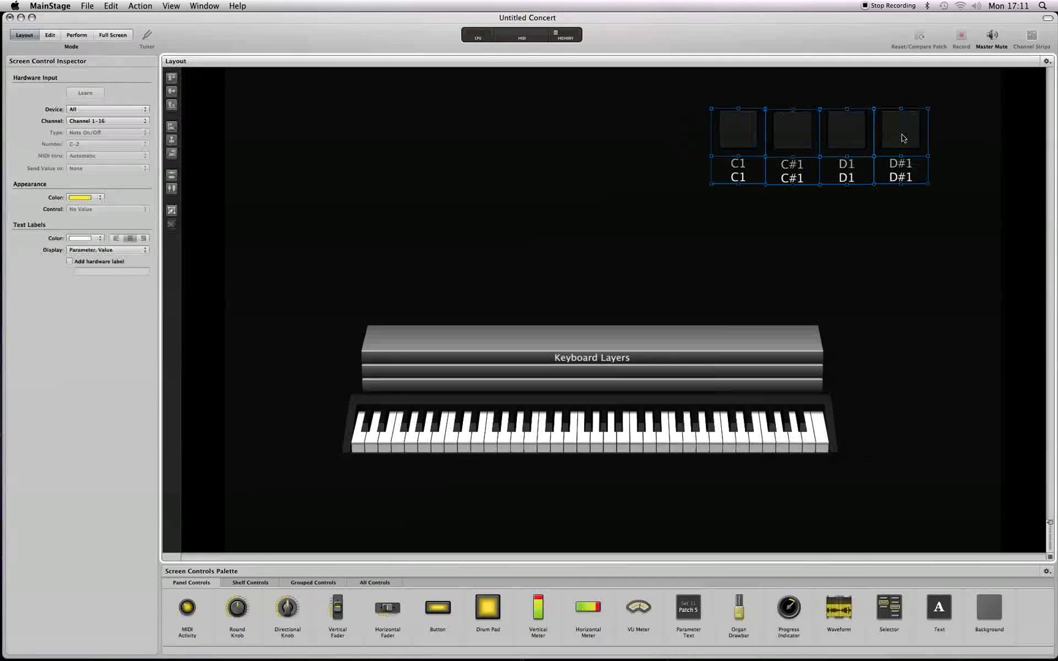
{"action": "mouse_move", "coordinate": [904, 134]}
{"action": "left_mouse_down"}
{"action": "mouse_move", "coordinate": [897, 221]}
{"action": "mouse_move", "coordinate": [909, 198]}
{"action": "left_mouse_up"}
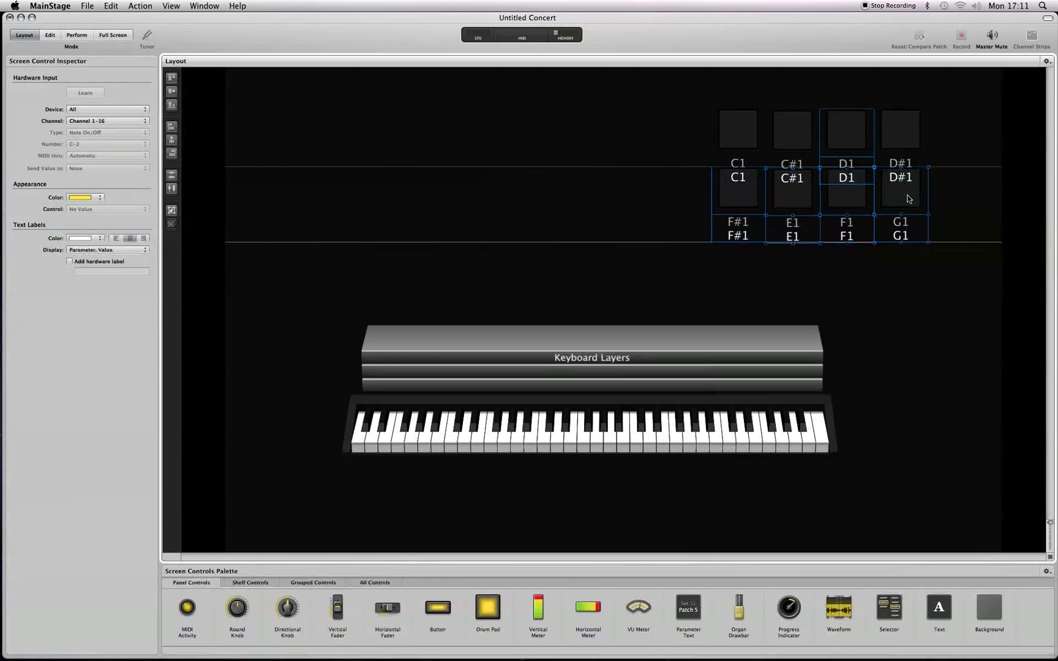
{"action": "left_click_drag", "start_coordinate": [909, 197], "coordinate": [904, 197]}
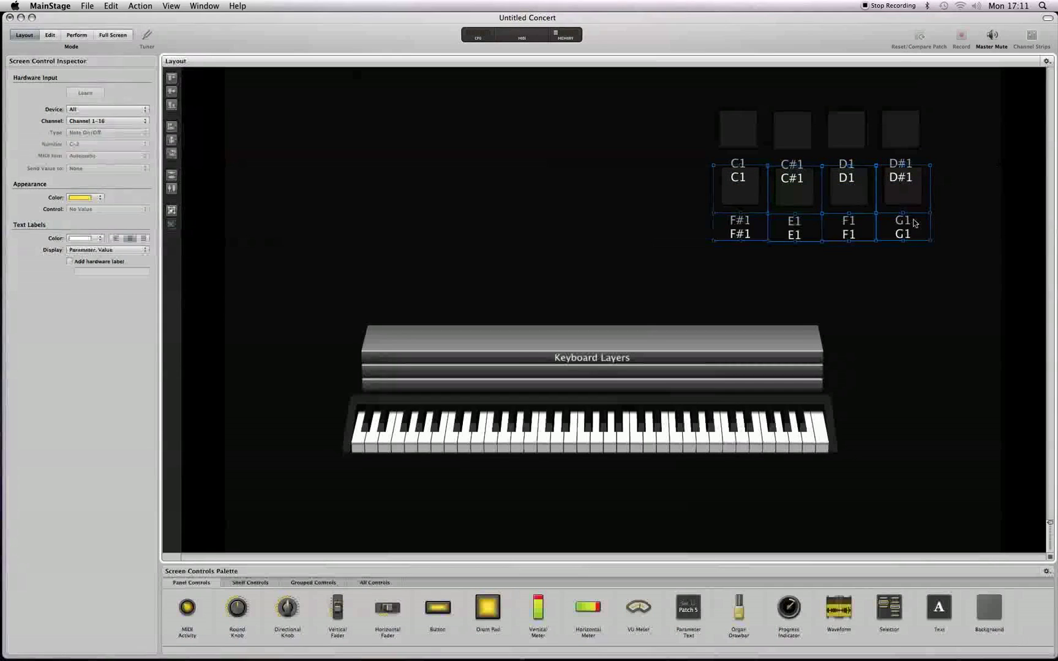
{"action": "left_click", "coordinate": [645, 101]}
{"action": "left_click_drag", "start_coordinate": [645, 101], "coordinate": [931, 279]}
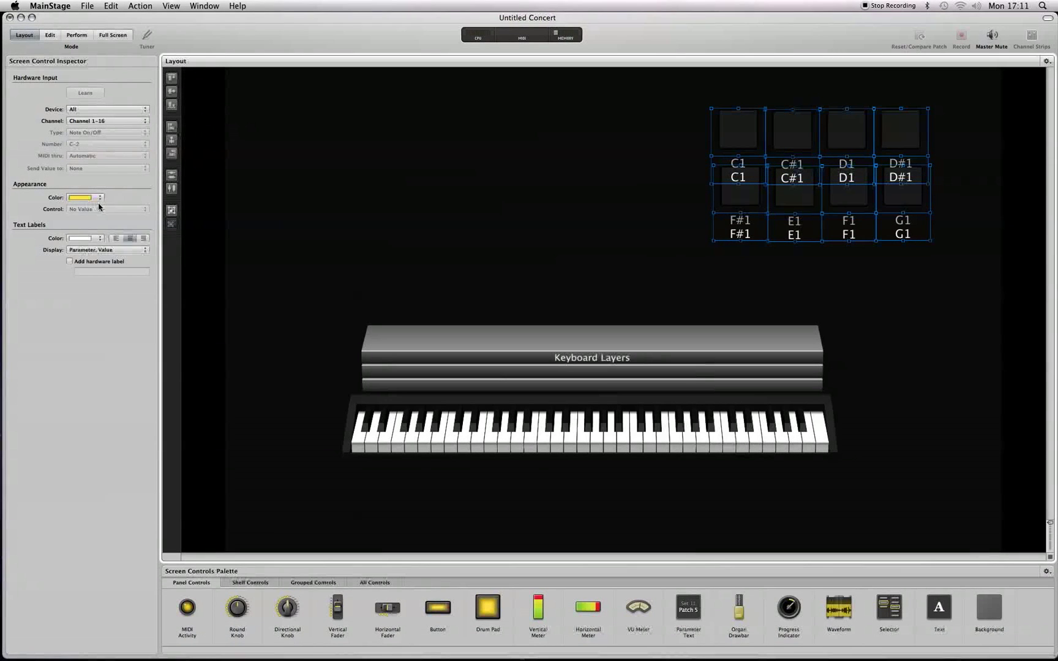
{"action": "left_click", "coordinate": [99, 251]}
{"action": "left_click", "coordinate": [110, 192]}
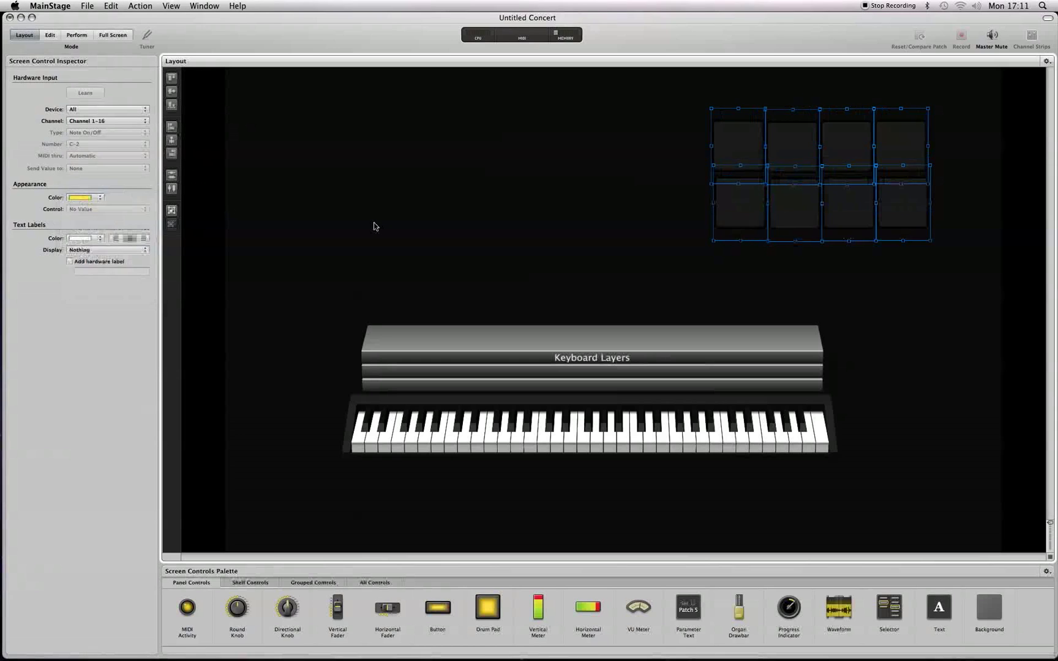
{"action": "left_click", "coordinate": [402, 223]}
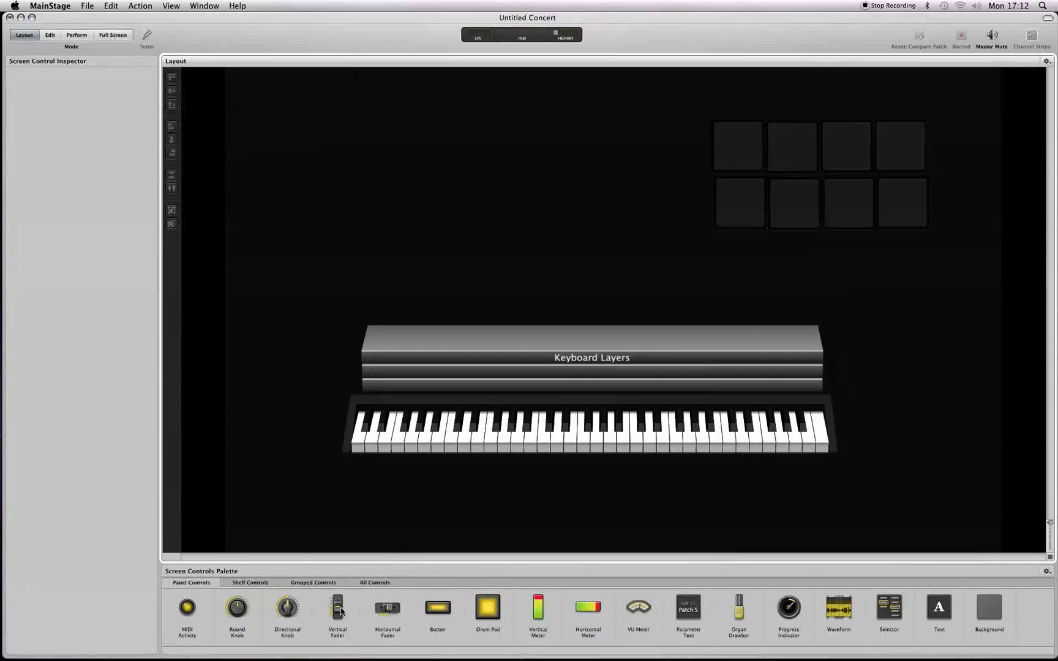
{"action": "left_click_drag", "start_coordinate": [339, 610], "coordinate": [340, 186]}
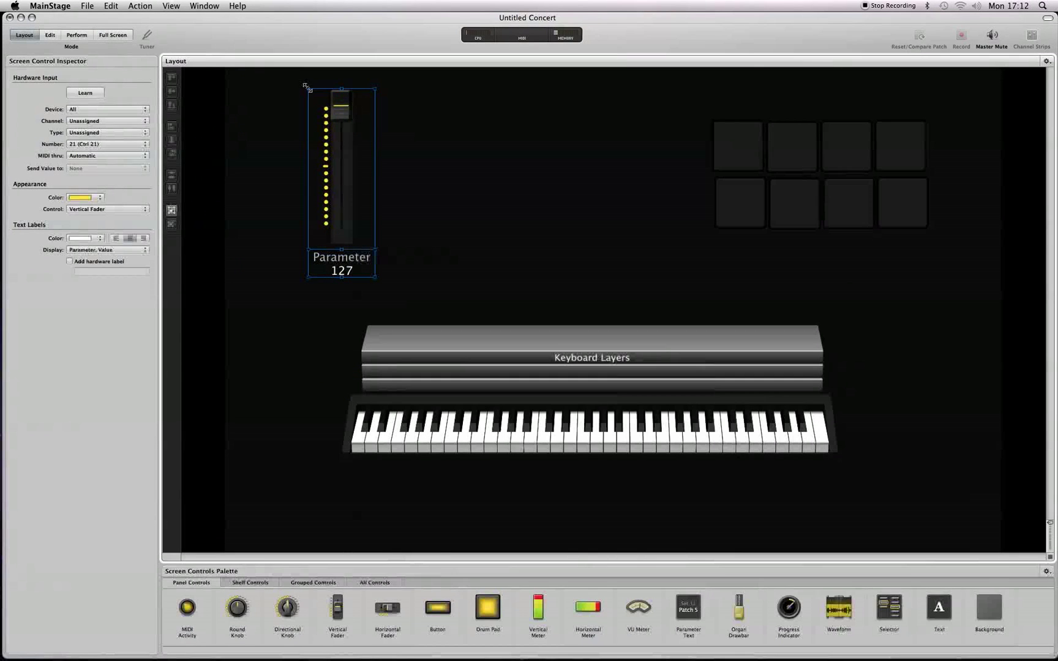
{"action": "mouse_move", "coordinate": [306, 87]}
{"action": "left_mouse_down"}
{"action": "mouse_move", "coordinate": [338, 159]}
{"action": "mouse_move", "coordinate": [428, 190]}
{"action": "left_mouse_up"}
{"action": "left_click_drag", "start_coordinate": [285, 159], "coordinate": [463, 257]}
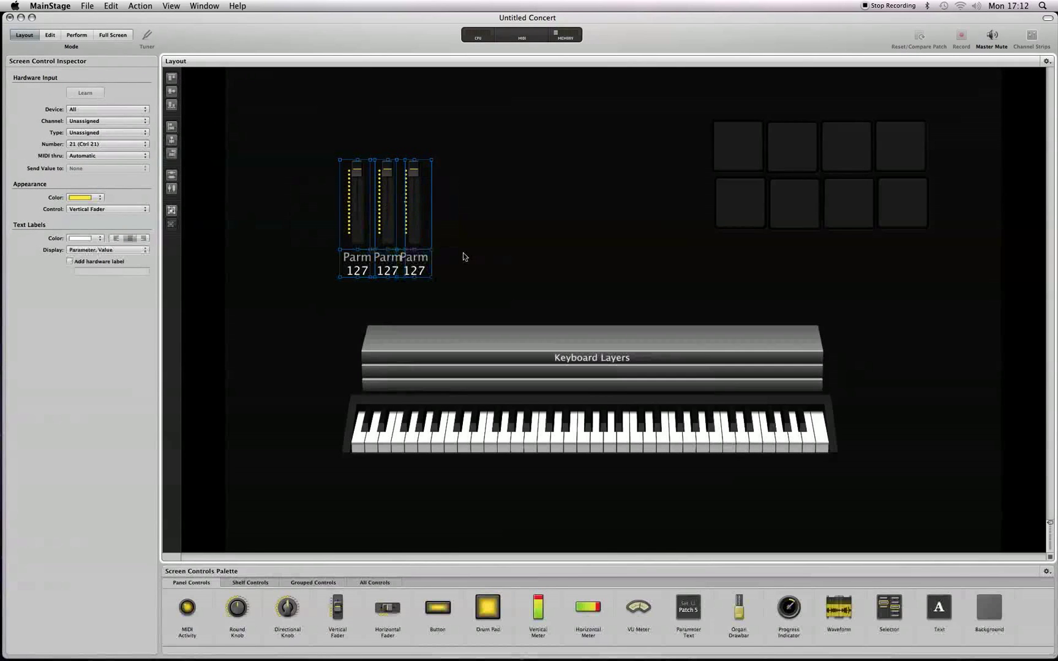
{"action": "key", "text": "BackSpace"}
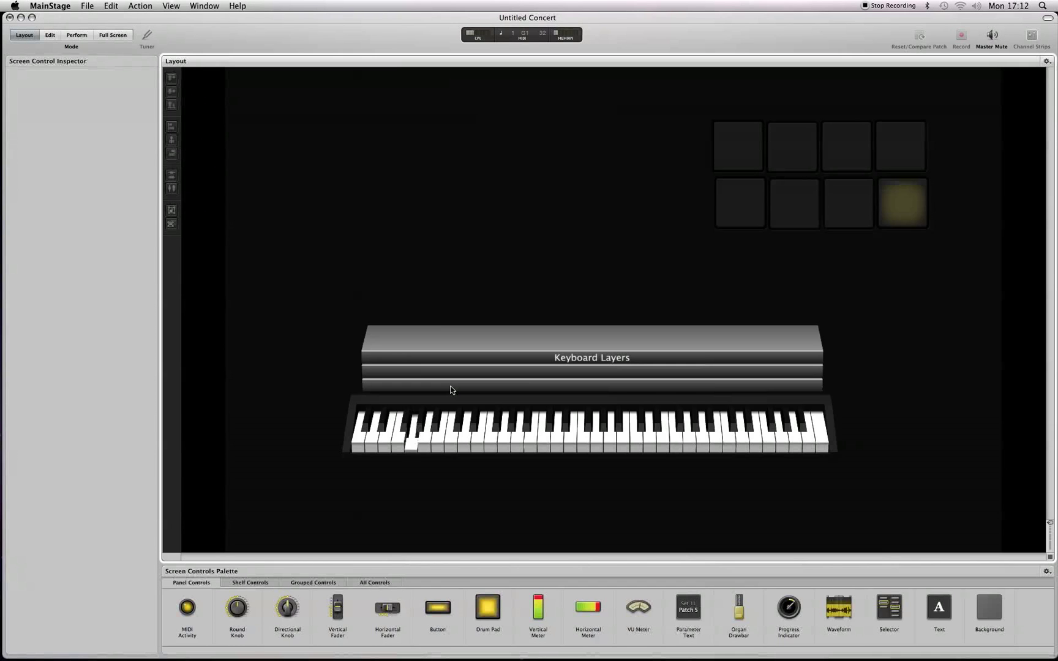
Set the on-screen keyboard's hardware input channel from Channel 1–16 to Channel 1.
{"action": "left_click_drag", "start_coordinate": [325, 466], "coordinate": [831, 358]}
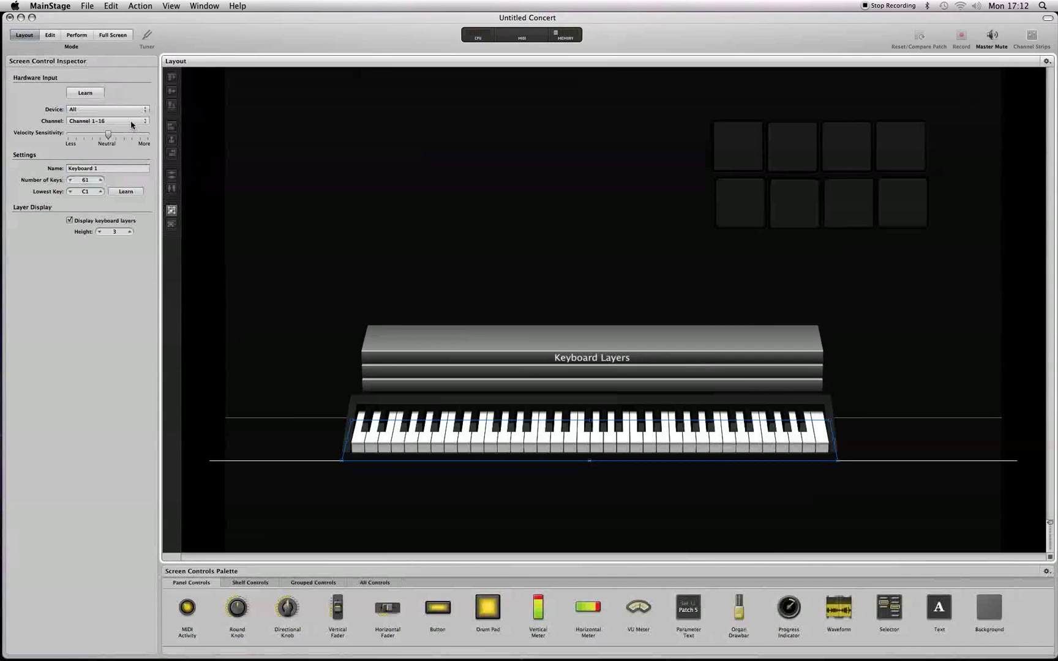
{"action": "left_click", "coordinate": [132, 125]}
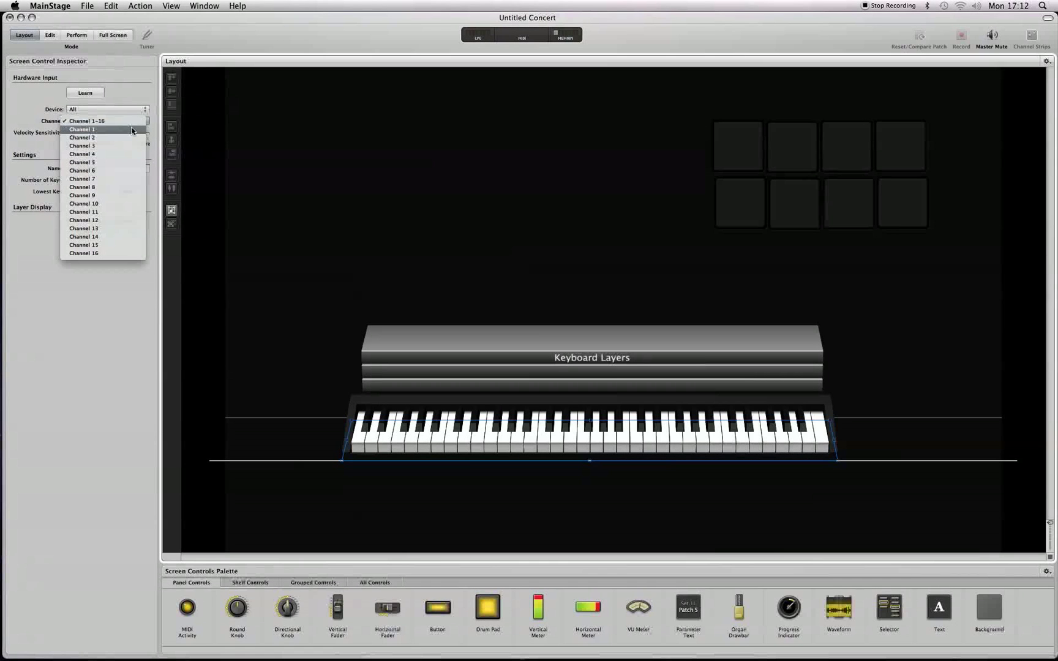
{"action": "left_click", "coordinate": [132, 131]}
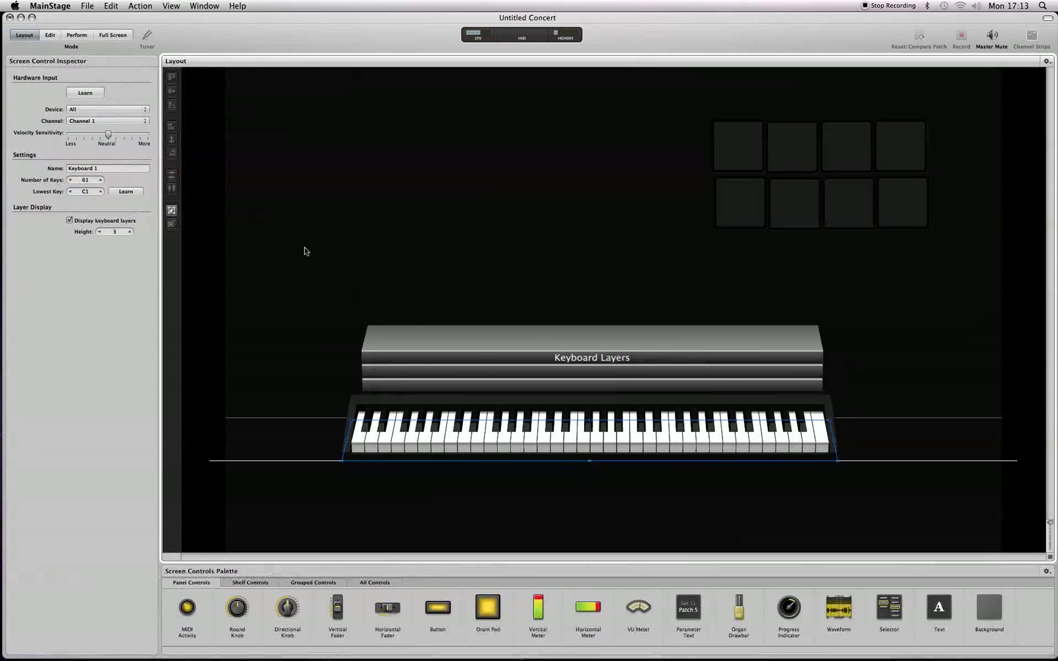
Set all eight drum pads to MIDI Channel 10, then return to Edit mode.
{"action": "left_click", "coordinate": [584, 243]}
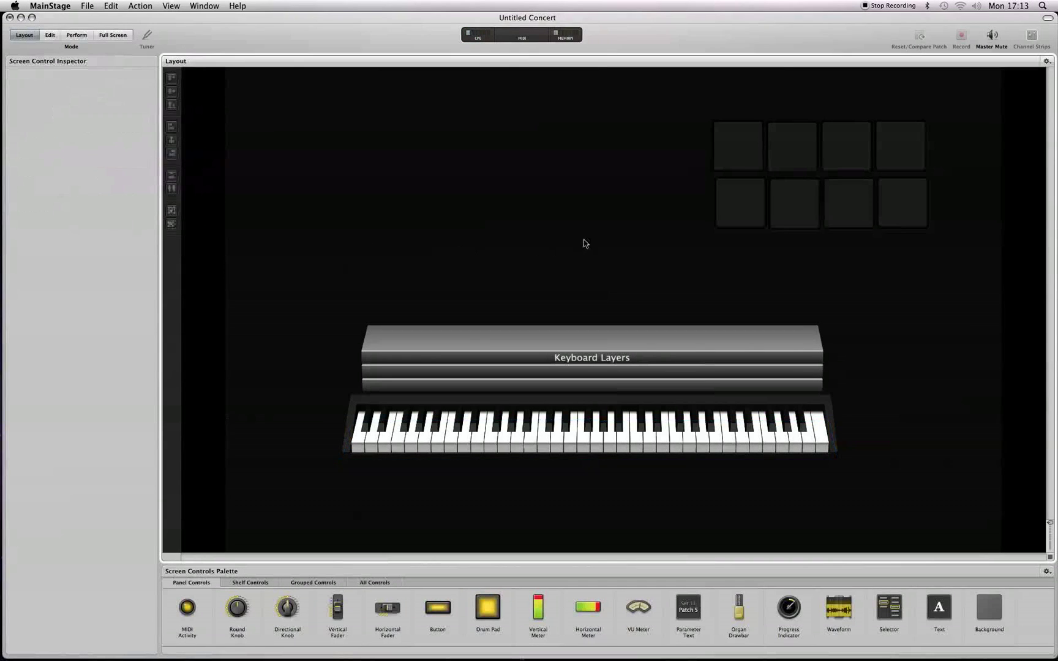
{"action": "left_click_drag", "start_coordinate": [688, 126], "coordinate": [937, 291]}
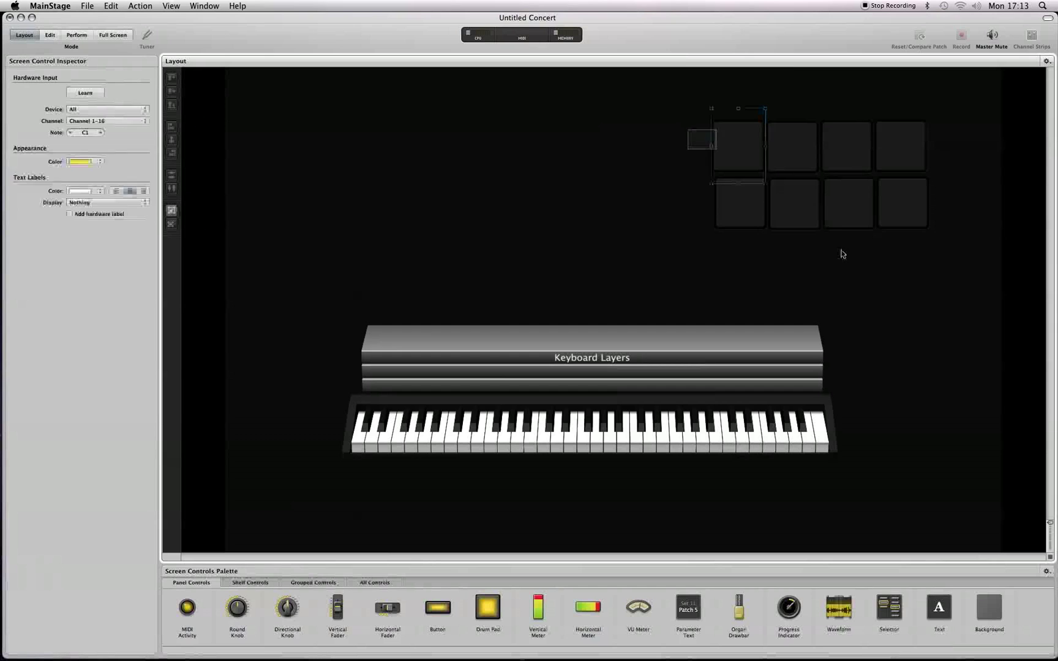
{"action": "left_click", "coordinate": [99, 125]}
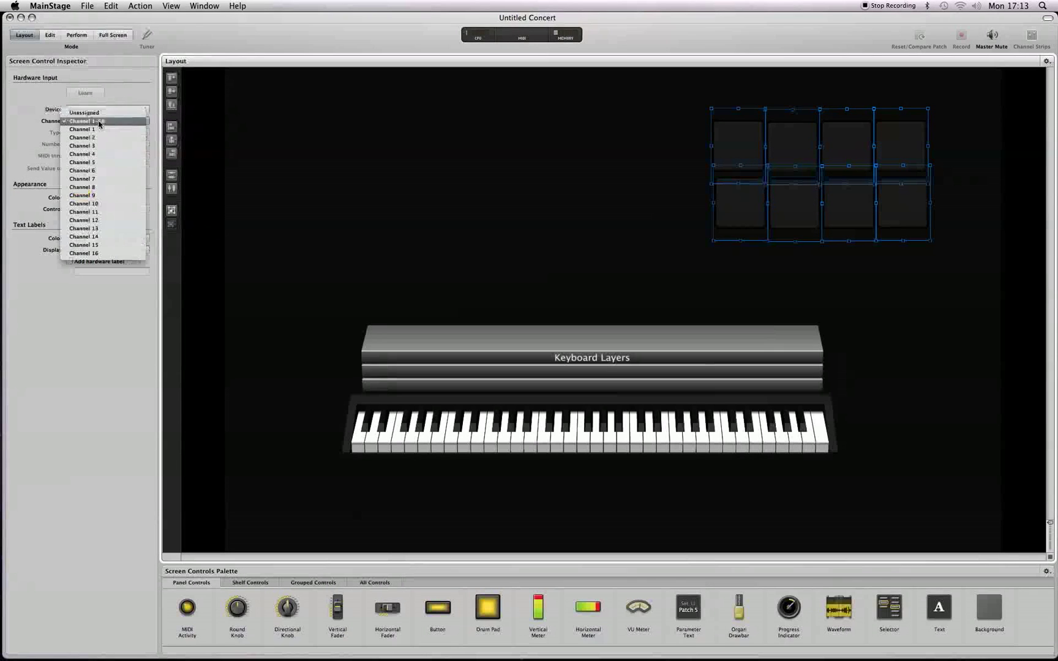
{"action": "left_click", "coordinate": [101, 205]}
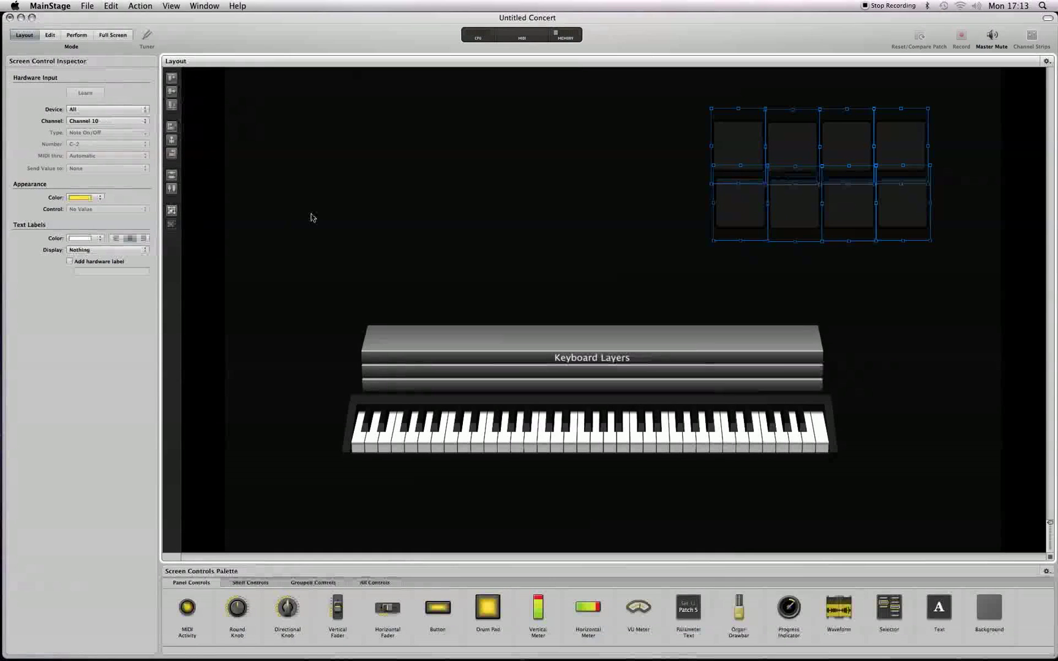
{"action": "left_click", "coordinate": [329, 247]}
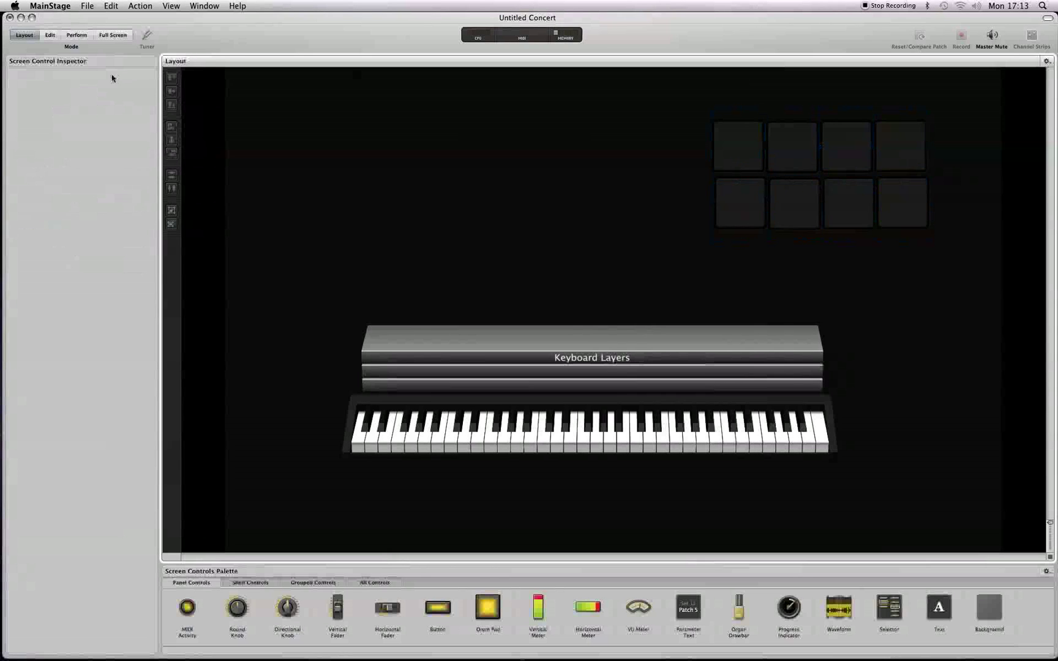
{"action": "left_click", "coordinate": [50, 34]}
Dismiss the overlap alert and add a new software instrument layer to the Suitcase patch.
{"action": "left_click", "coordinate": [611, 225]}
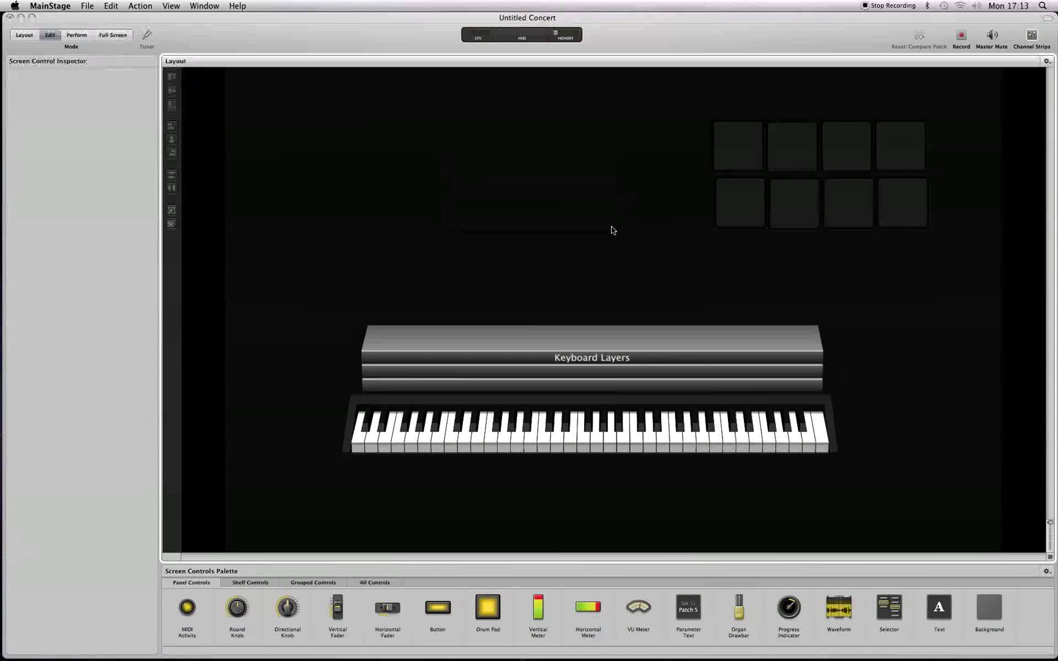
{"action": "left_click", "coordinate": [67, 114]}
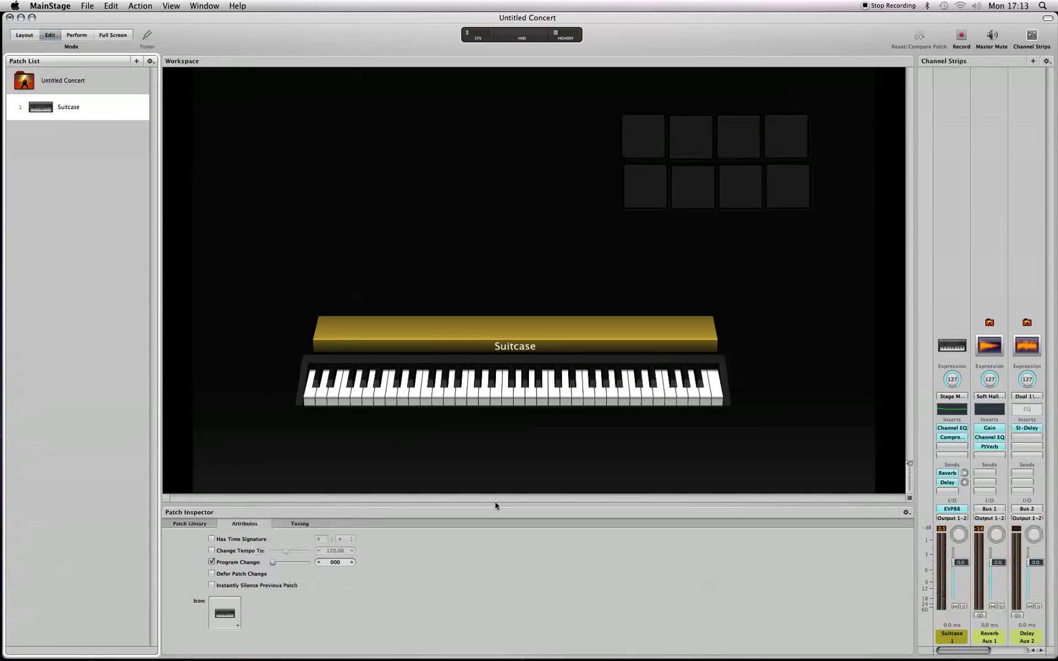
{"action": "left_click", "coordinate": [1033, 61]}
{"action": "left_click", "coordinate": [601, 135]}
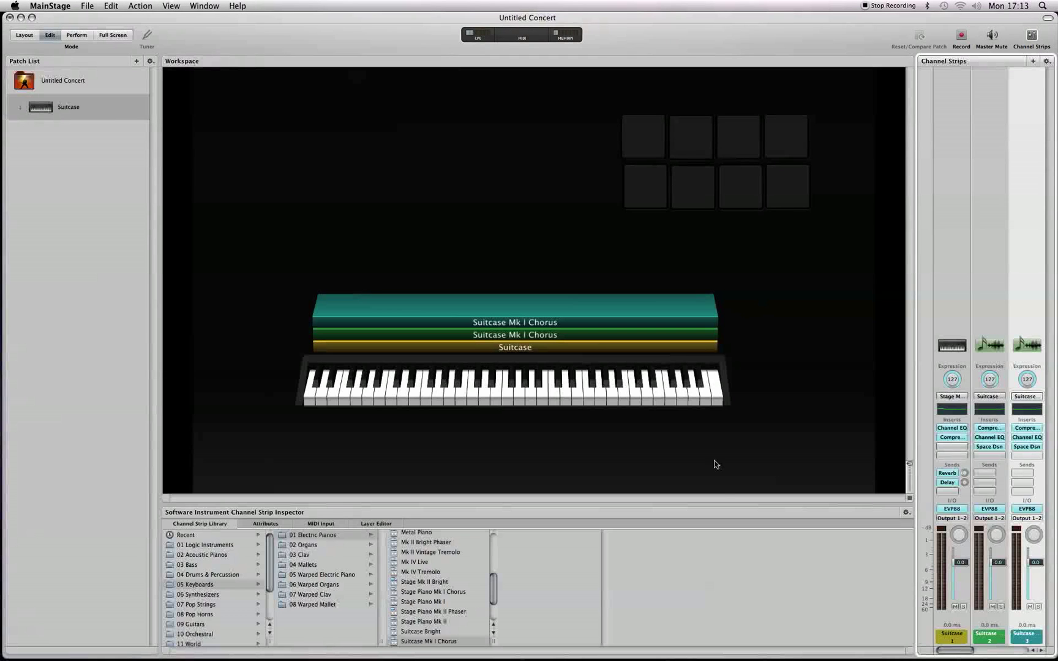
Delete the extra Suitcase Mk I Chorus layer and name the new layer Sampler.
{"action": "left_click", "coordinate": [983, 639]}
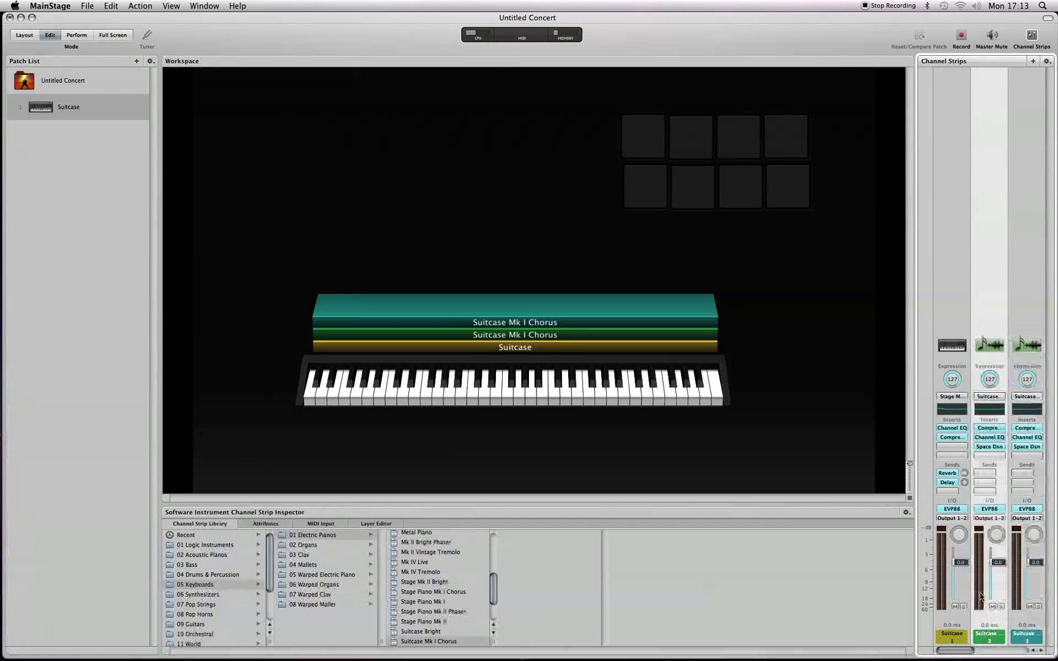
{"action": "key", "text": "Delete"}
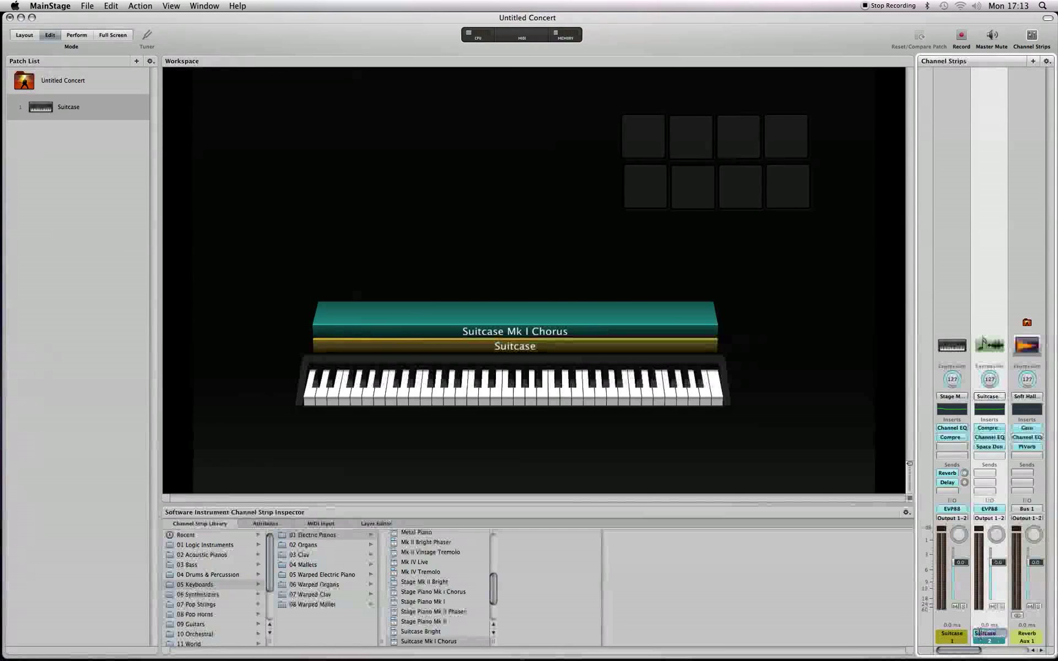
{"action": "type", "text": "Sampler"}
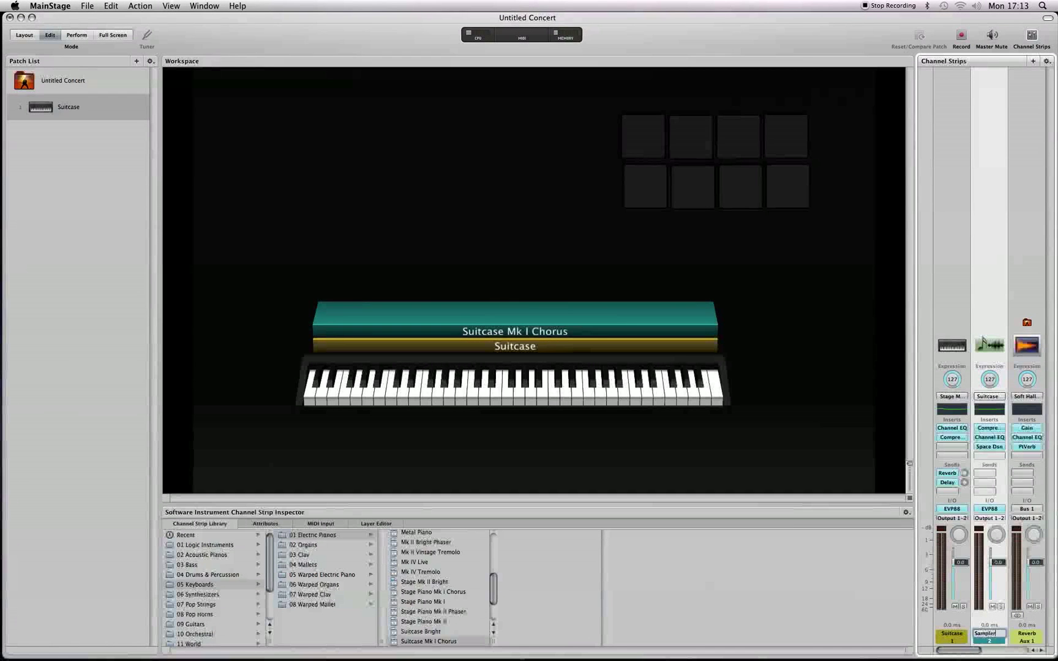
{"action": "key", "text": "Return"}
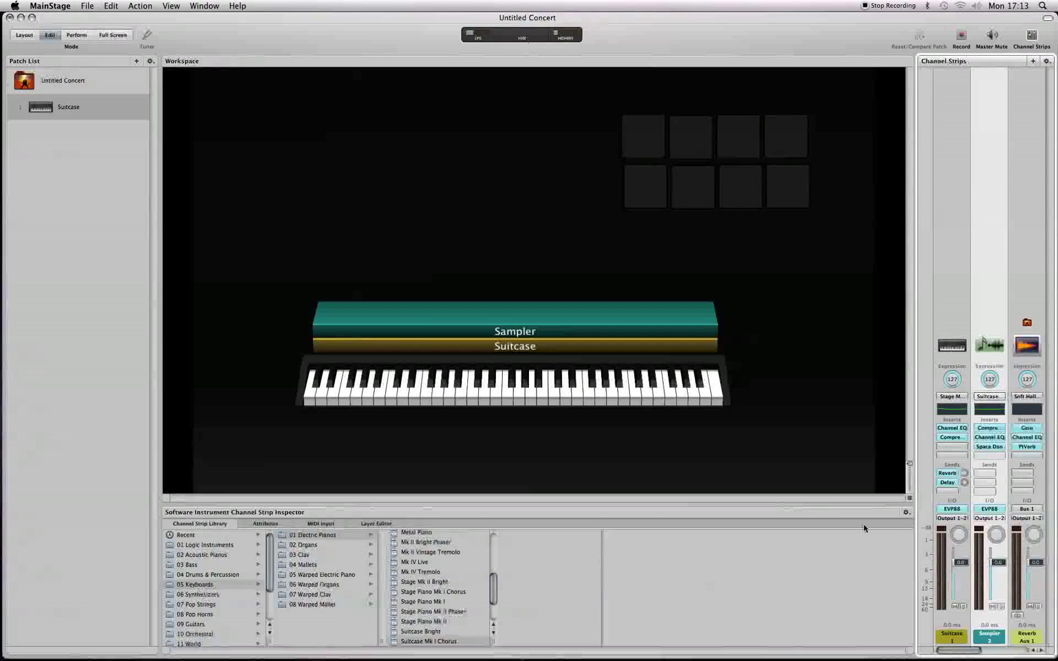
Replace the Sampler strip's Electric Piano with EXS24 (Sampler) Stereo.
{"action": "left_click", "coordinate": [988, 514]}
{"action": "mouse_move", "coordinate": [910, 568]}
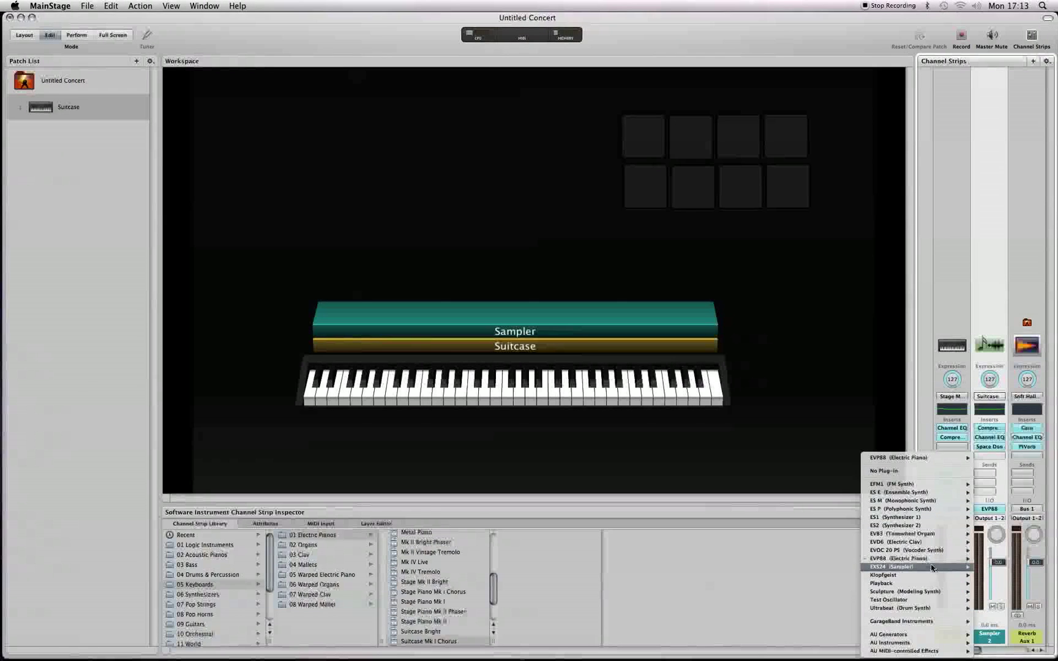
{"action": "left_click", "coordinate": [827, 578]}
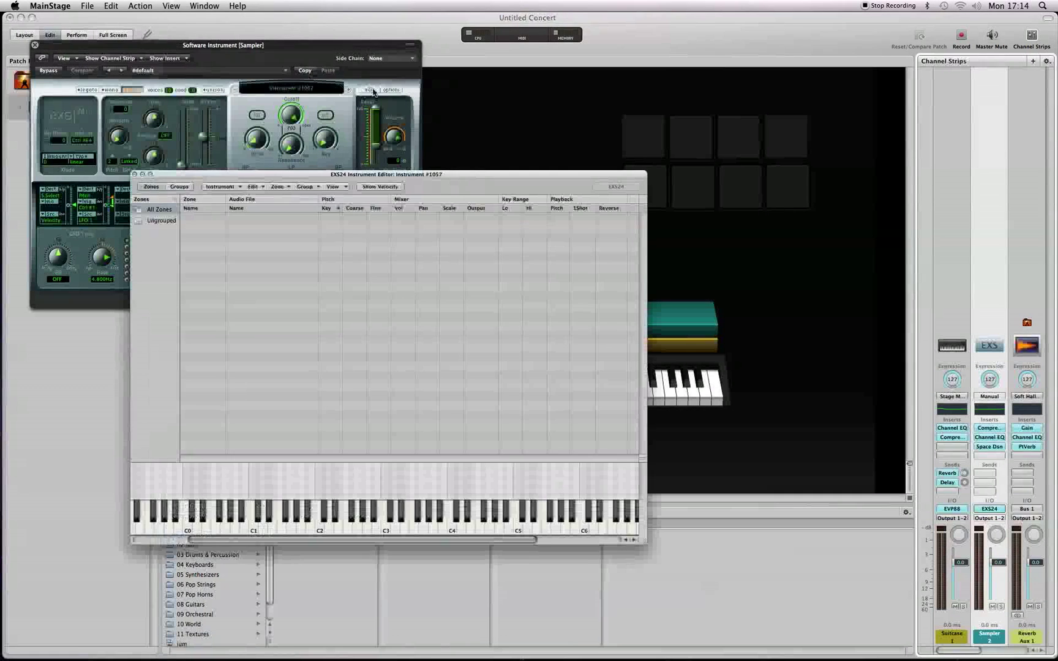
In the EXS24 editor, create a new instrument with two empty zones.
{"action": "left_click", "coordinate": [369, 89]}
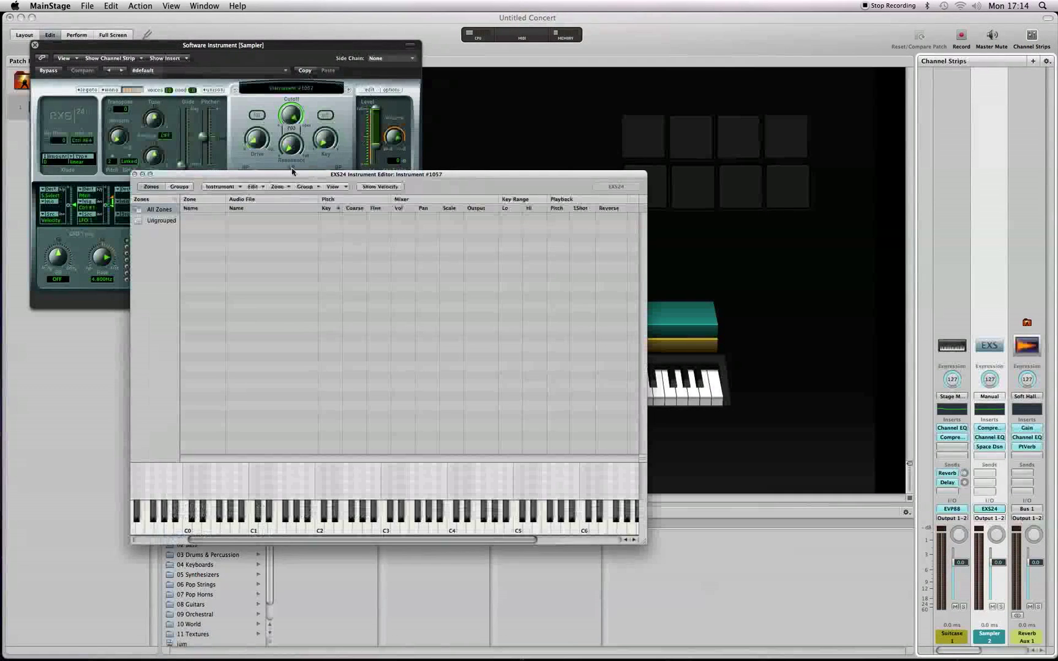
{"action": "mouse_move", "coordinate": [294, 174]}
{"action": "left_mouse_down"}
{"action": "mouse_move", "coordinate": [281, 117]}
{"action": "mouse_move", "coordinate": [193, 46]}
{"action": "left_mouse_up"}
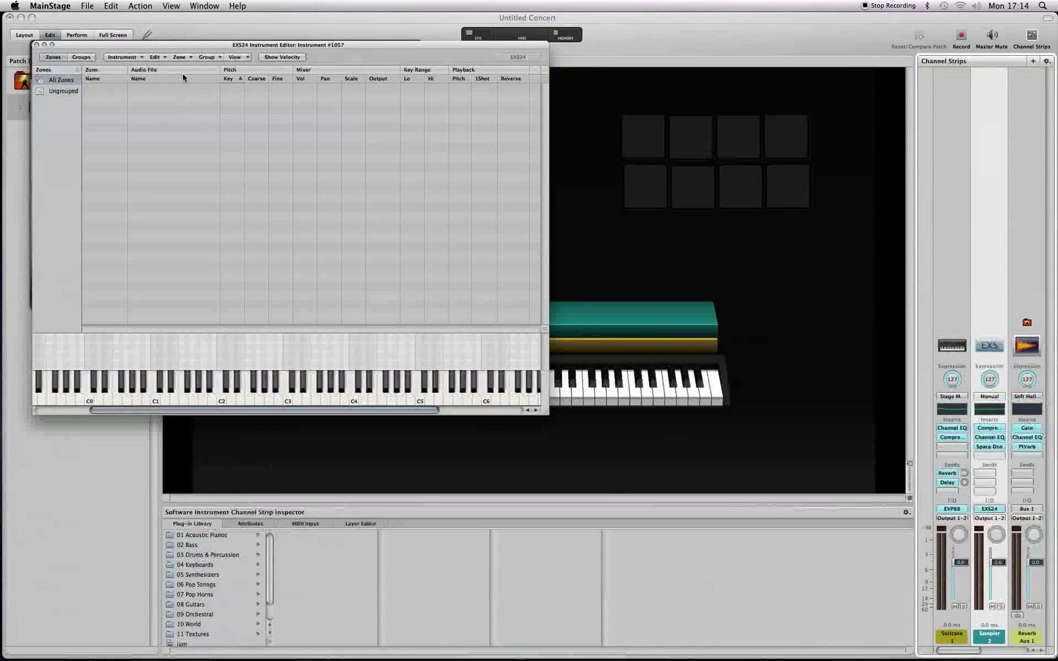
{"action": "left_click", "coordinate": [129, 59]}
{"action": "left_click", "coordinate": [129, 71]}
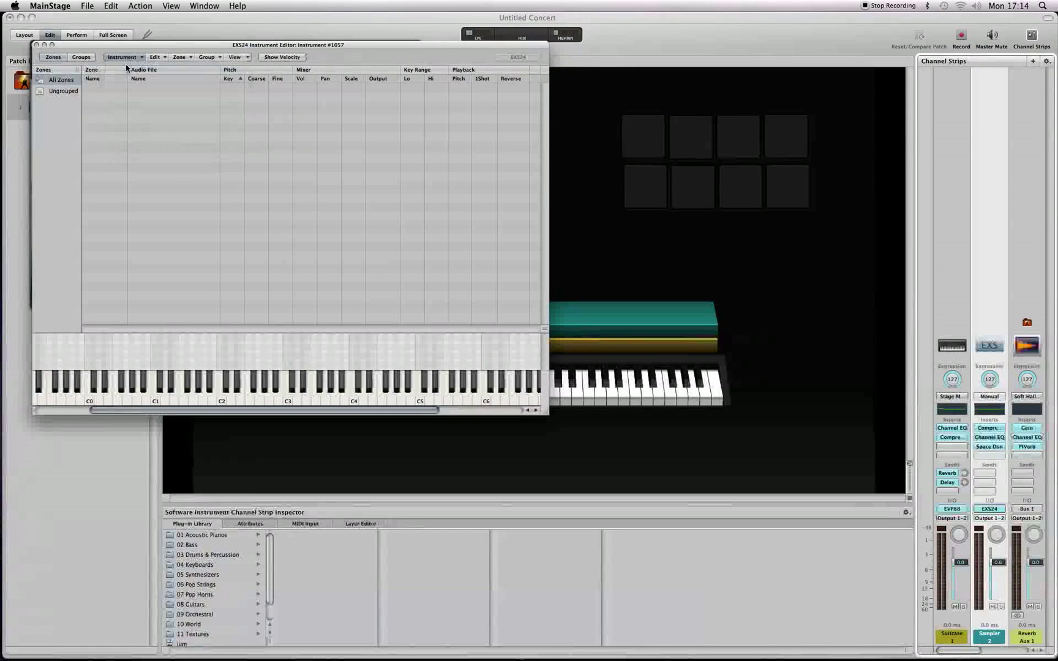
{"action": "left_click", "coordinate": [187, 58]}
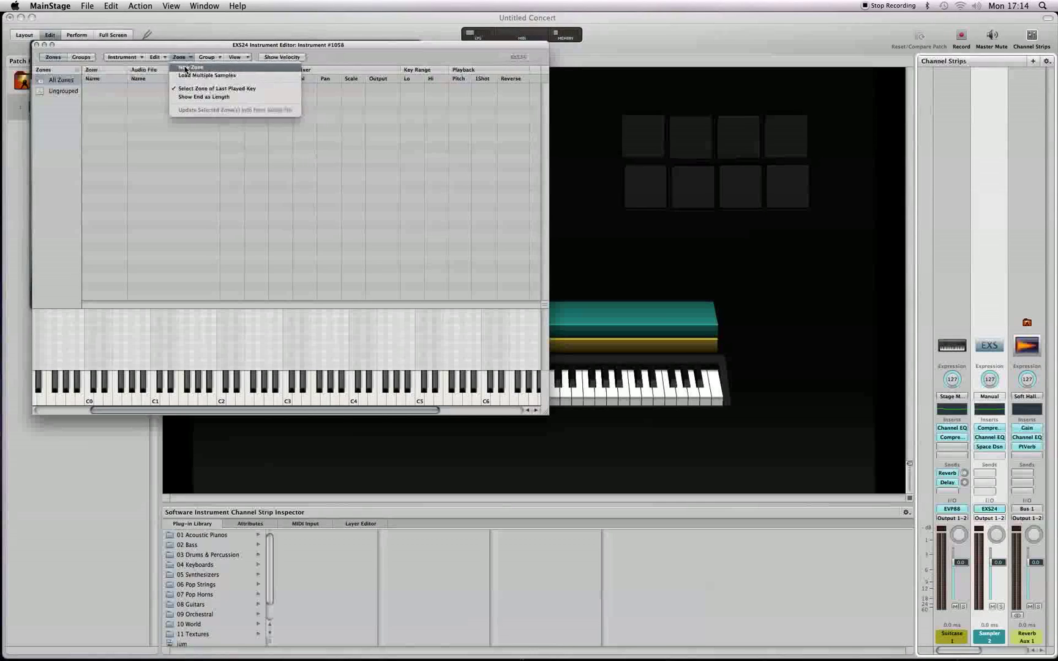
{"action": "left_click", "coordinate": [186, 69]}
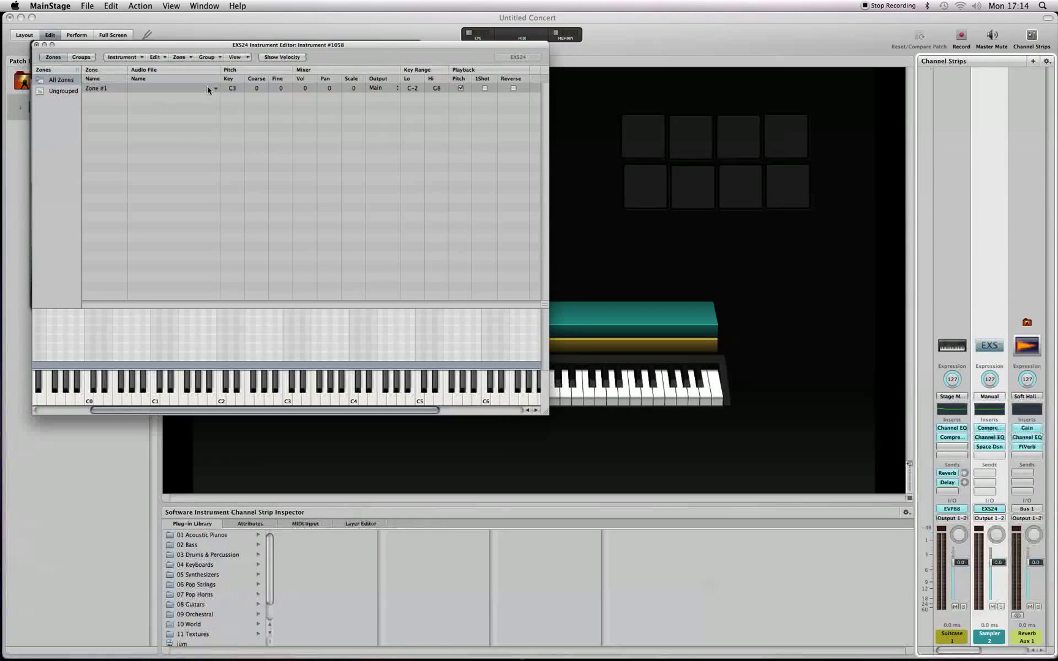
{"action": "left_click", "coordinate": [180, 57]}
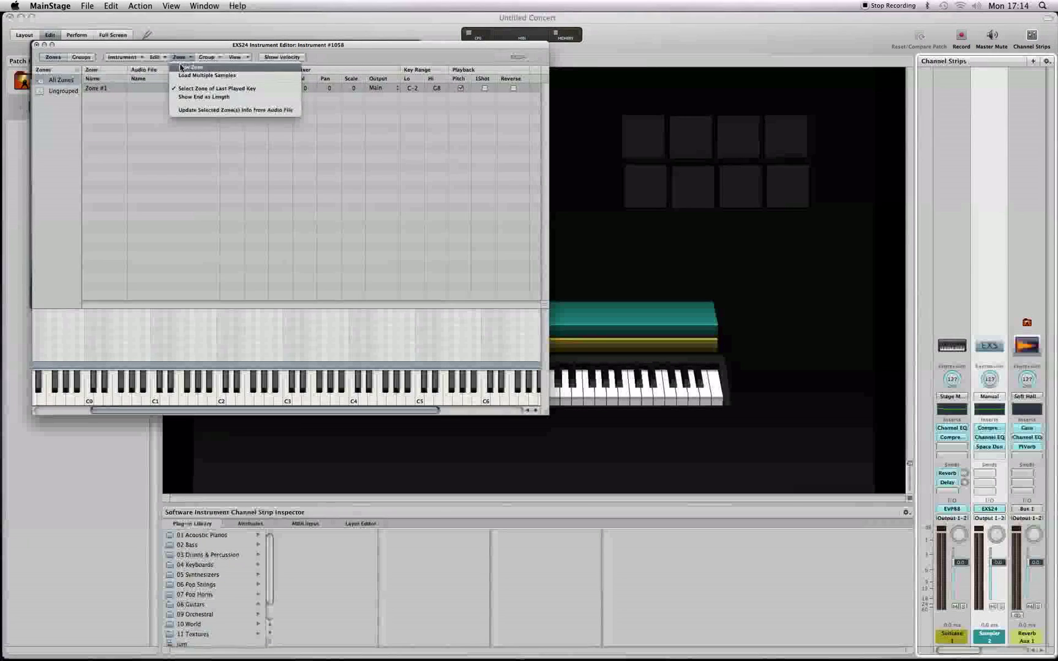
{"action": "left_click", "coordinate": [187, 70]}
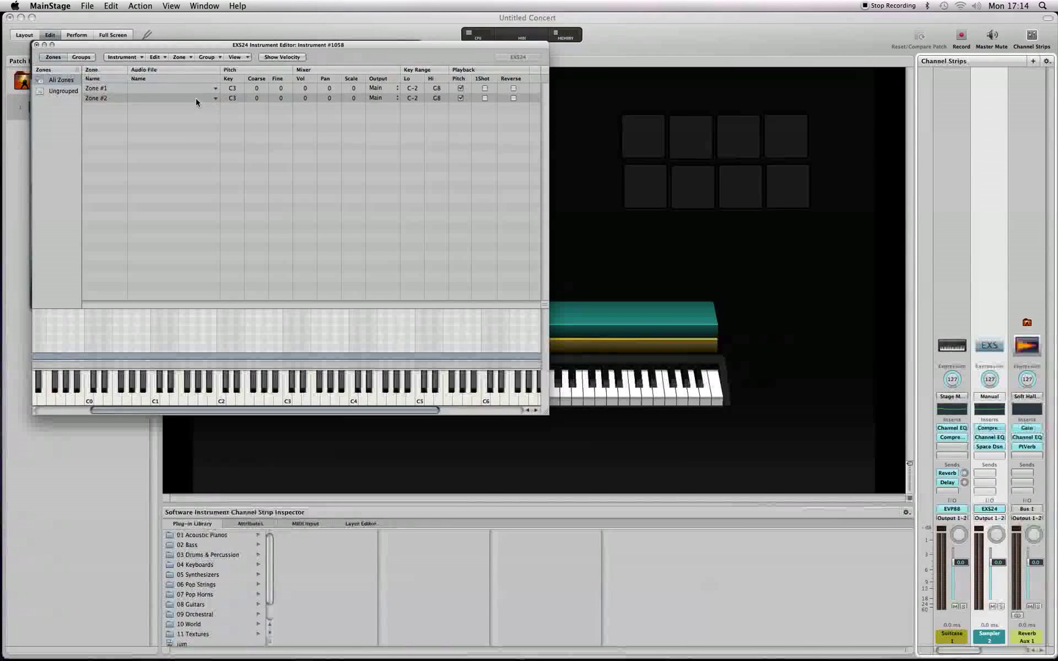
Load Jumping Jack Flash.wav from the Desktop into Zone #1.
{"action": "left_click", "coordinate": [217, 88]}
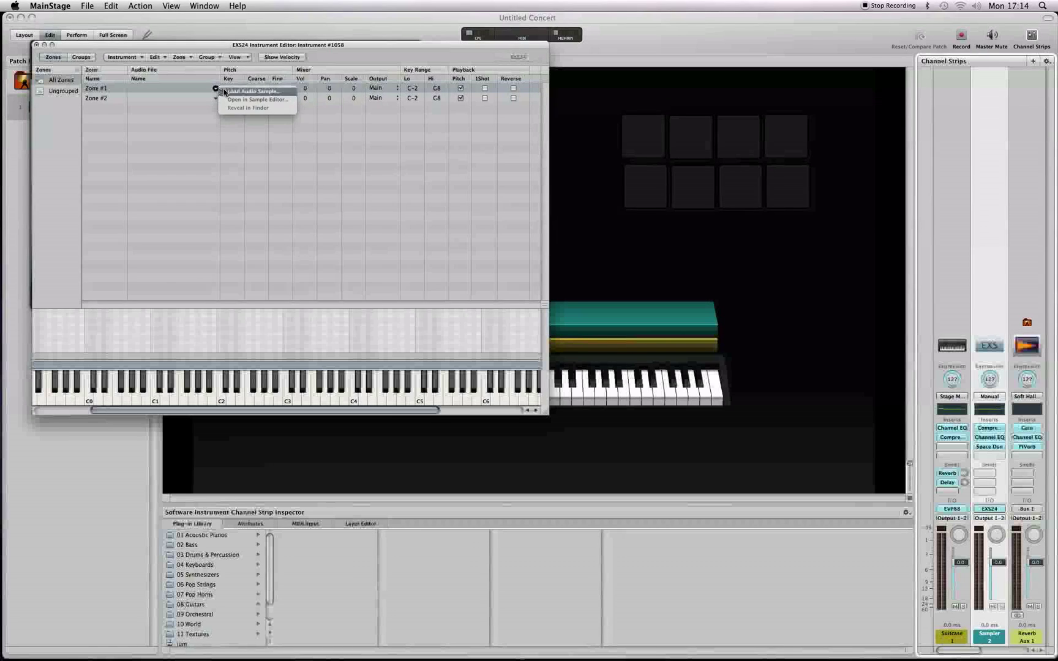
{"action": "left_click", "coordinate": [224, 93]}
{"action": "left_click", "coordinate": [171, 152]}
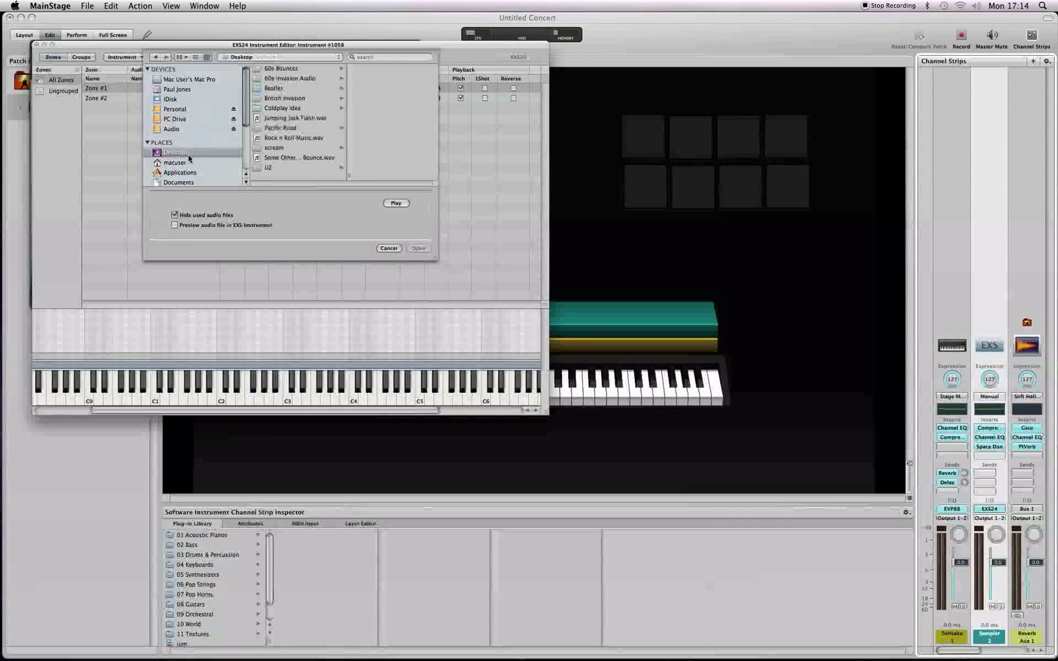
{"action": "left_click", "coordinate": [298, 119]}
{"action": "left_click", "coordinate": [420, 248]}
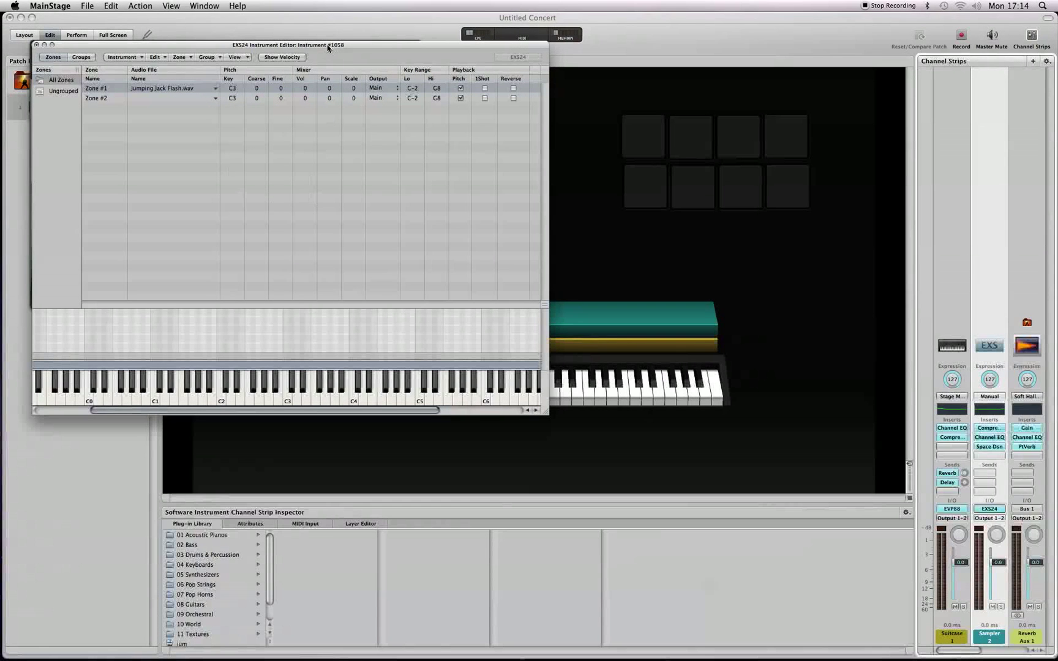
{"action": "mouse_move", "coordinate": [324, 46]}
{"action": "left_mouse_down"}
{"action": "mouse_move", "coordinate": [335, 158]}
{"action": "mouse_move", "coordinate": [373, 183]}
{"action": "left_mouse_up"}
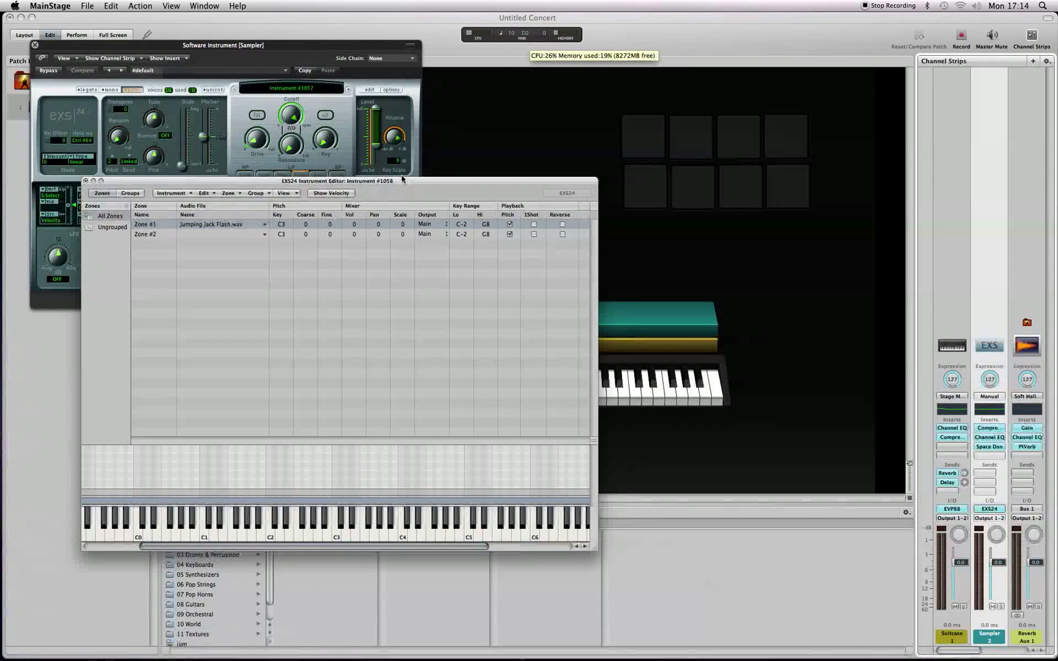
Set Zone #1's root key and key range Lo/Hi to D2, and adjust Zone #2's key.
{"action": "left_click_drag", "start_coordinate": [282, 230], "coordinate": [282, 226]}
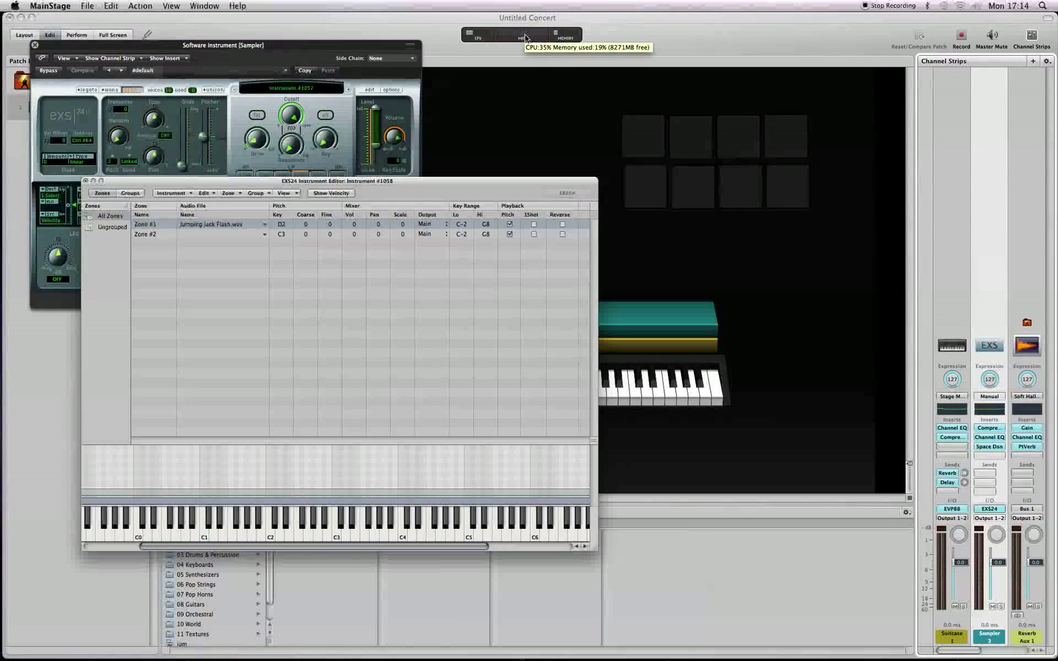
{"action": "left_click", "coordinate": [461, 225]}
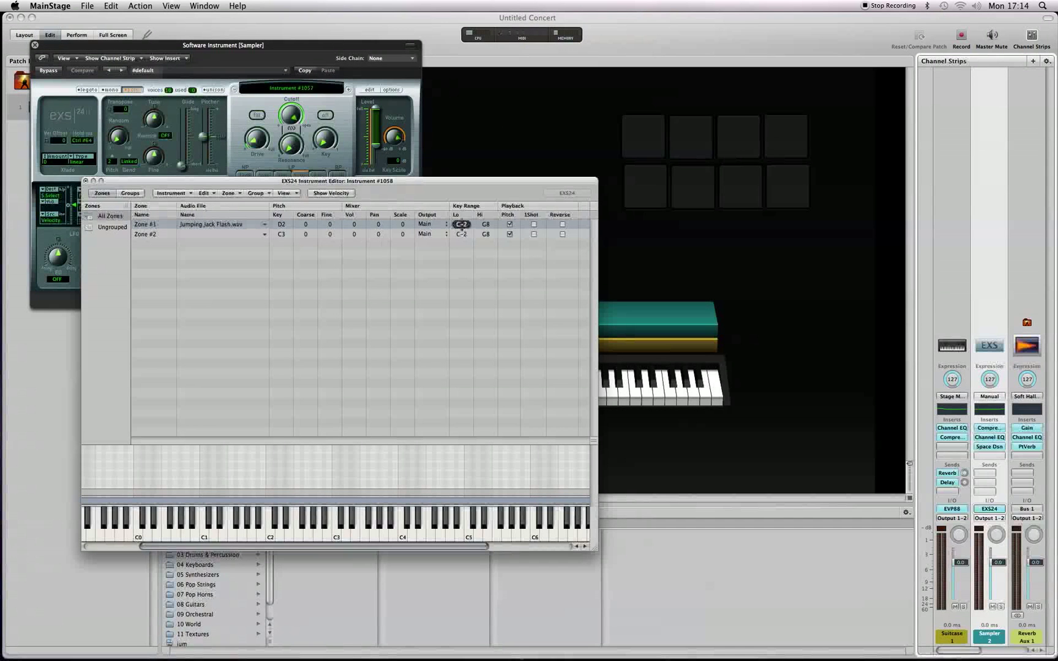
{"action": "mouse_move", "coordinate": [460, 225]}
{"action": "left_mouse_down"}
{"action": "mouse_move", "coordinate": [461, 199]}
{"action": "mouse_move", "coordinate": [486, 273]}
{"action": "left_mouse_up"}
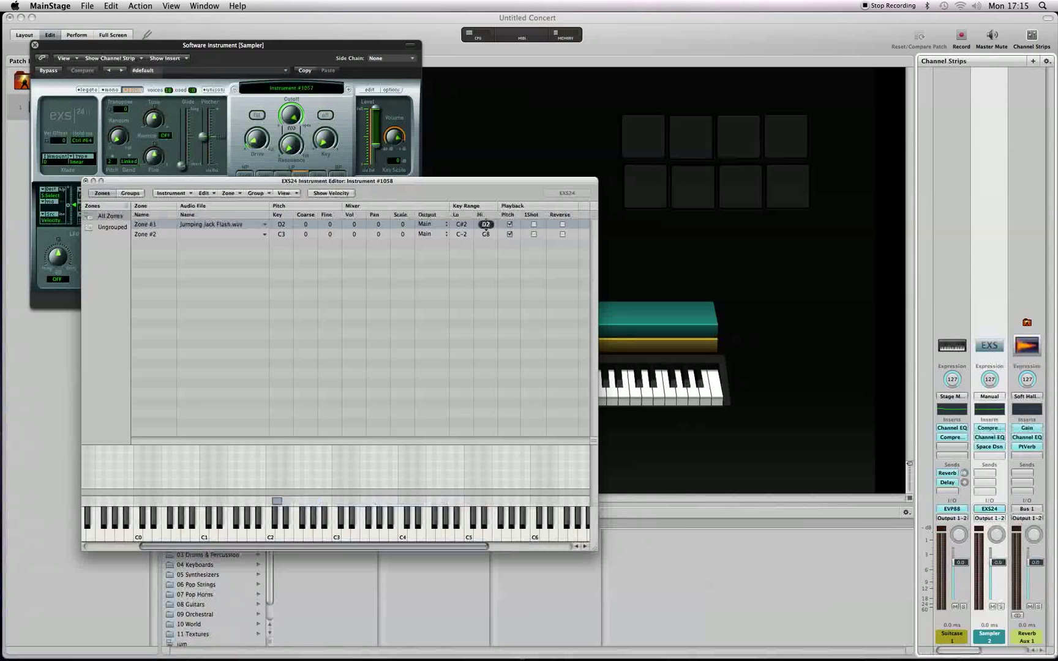
{"action": "left_click_drag", "start_coordinate": [486, 222], "coordinate": [461, 222]}
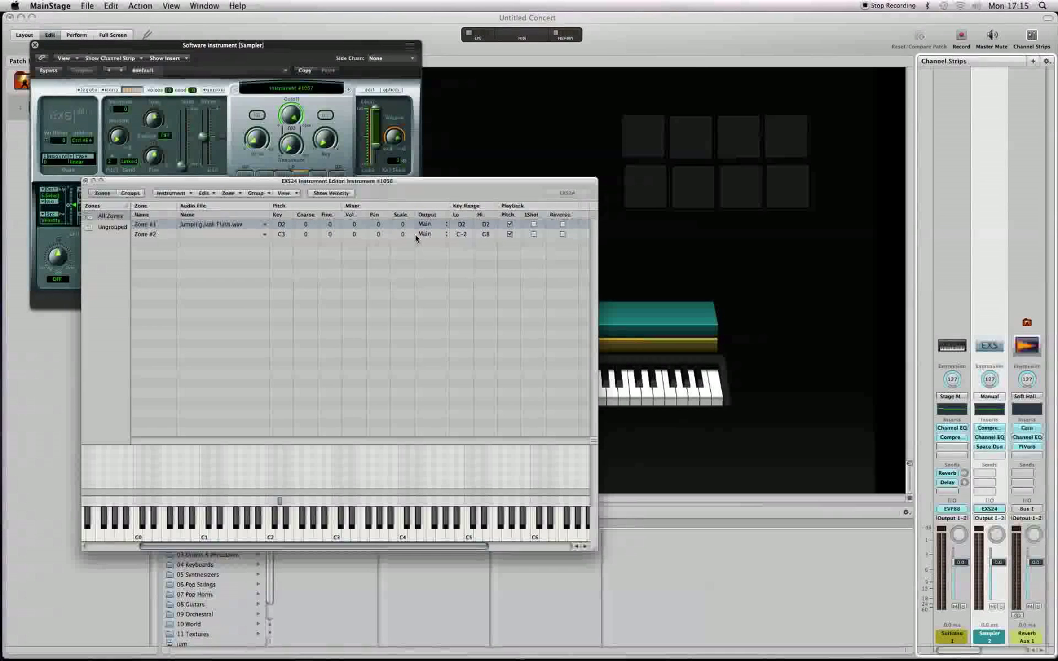
{"action": "left_click_drag", "start_coordinate": [282, 237], "coordinate": [283, 223]}
Close the Instrument Editor, save the EXS24 instrument changes, and return to Layout mode.
{"action": "left_click", "coordinate": [86, 181]}
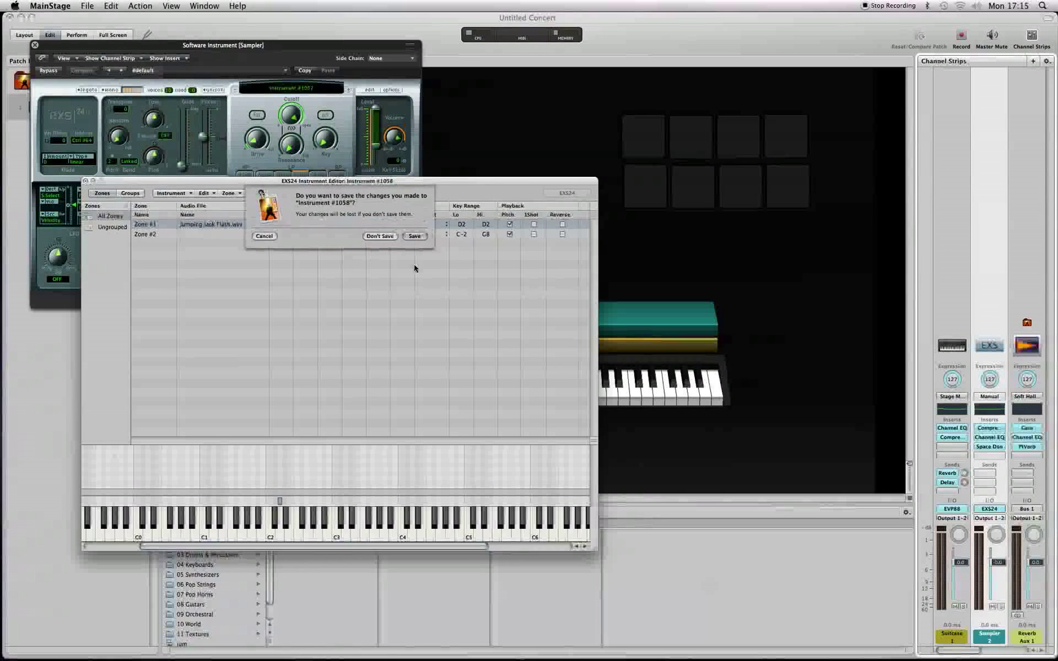
{"action": "left_click", "coordinate": [409, 236]}
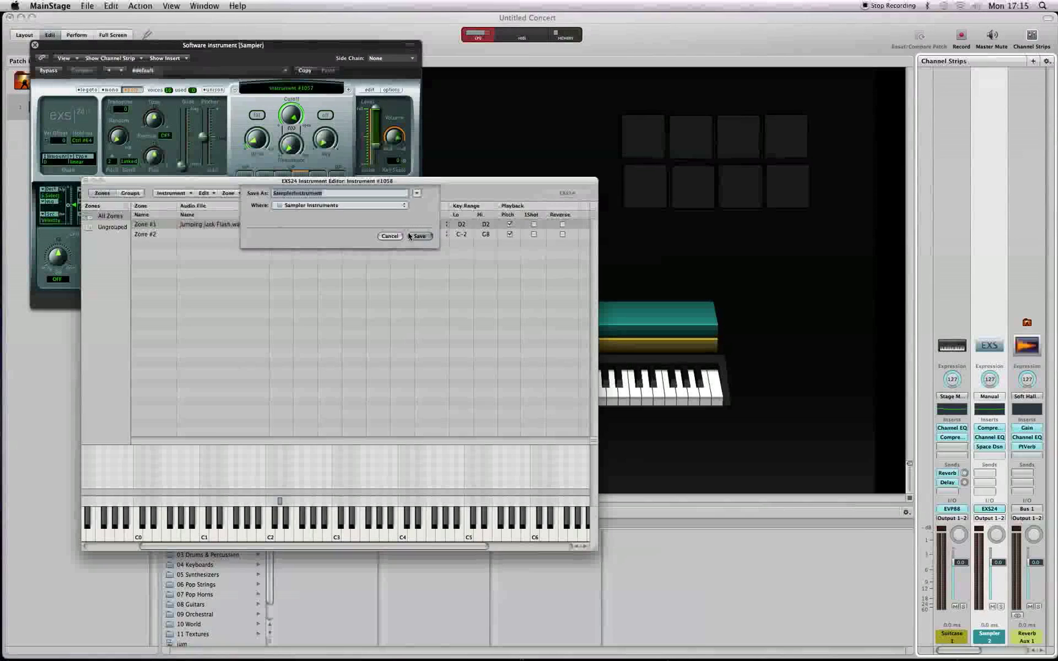
{"action": "type", "text": "fhdfjj"}
{"action": "left_click", "coordinate": [418, 237]}
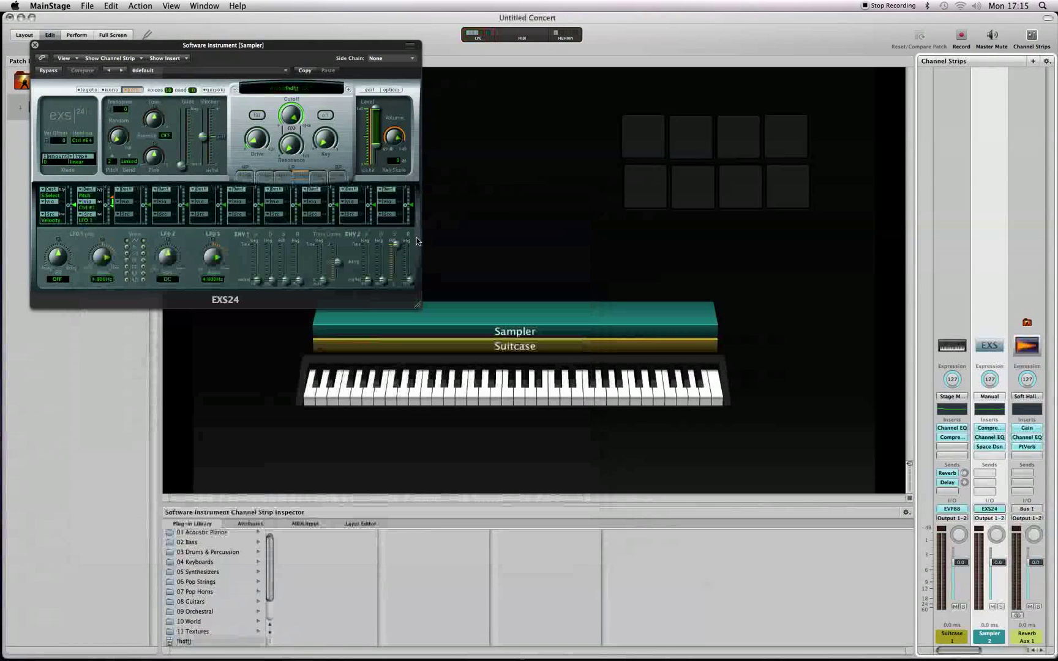
{"action": "left_click", "coordinate": [33, 44]}
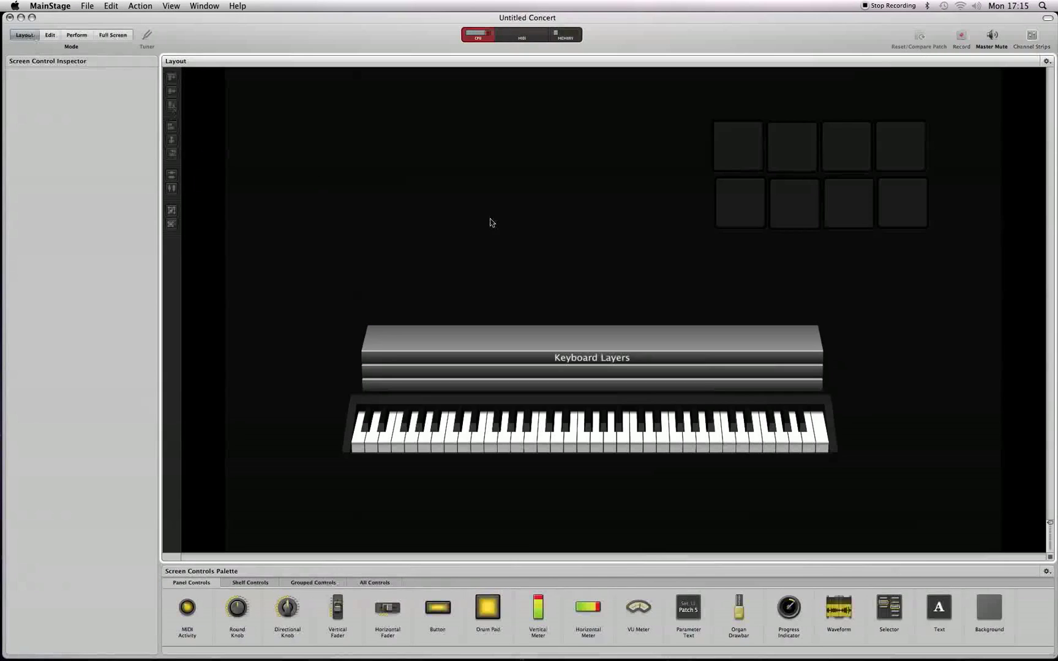
Learn note D2 on channel 10 for the first top-row drum pad.
{"action": "left_click", "coordinate": [747, 161]}
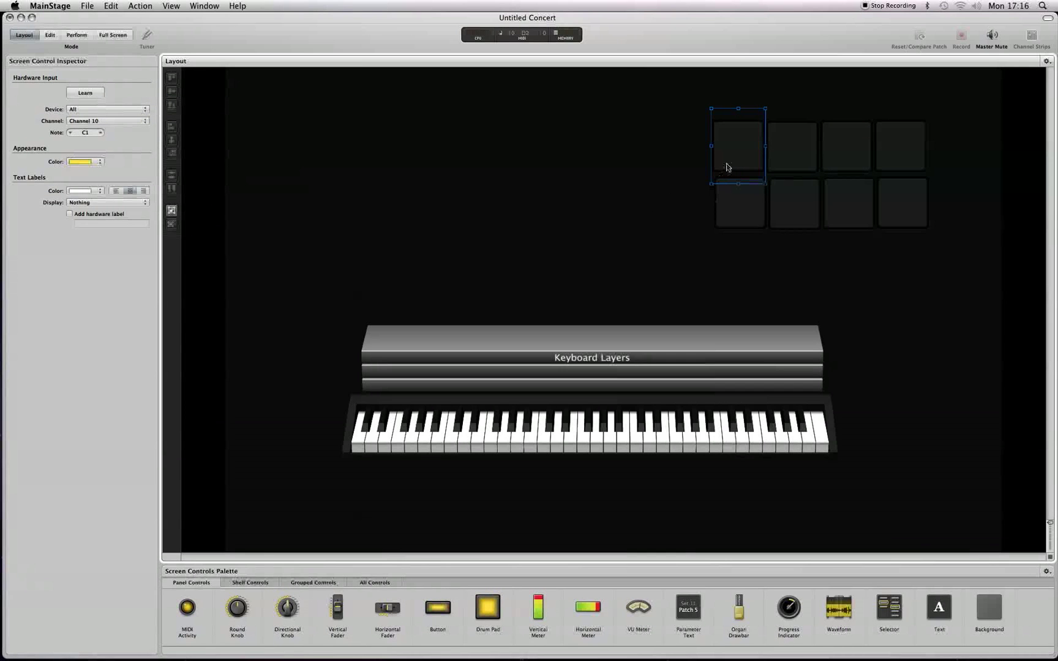
{"action": "left_click", "coordinate": [640, 135]}
{"action": "left_click", "coordinate": [716, 148]}
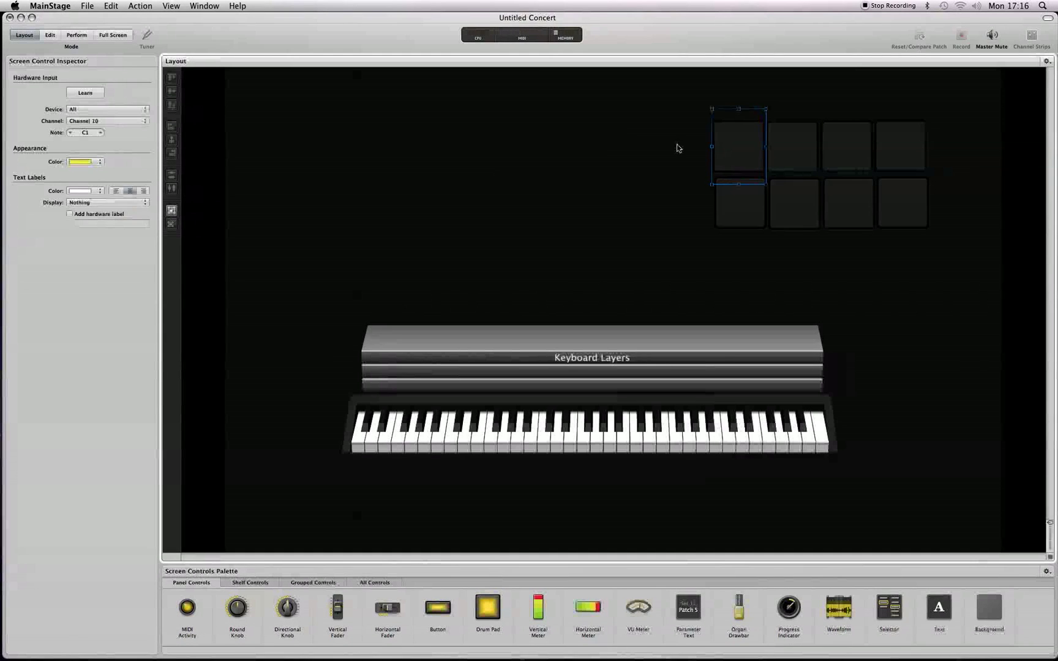
{"action": "left_click", "coordinate": [83, 95]}
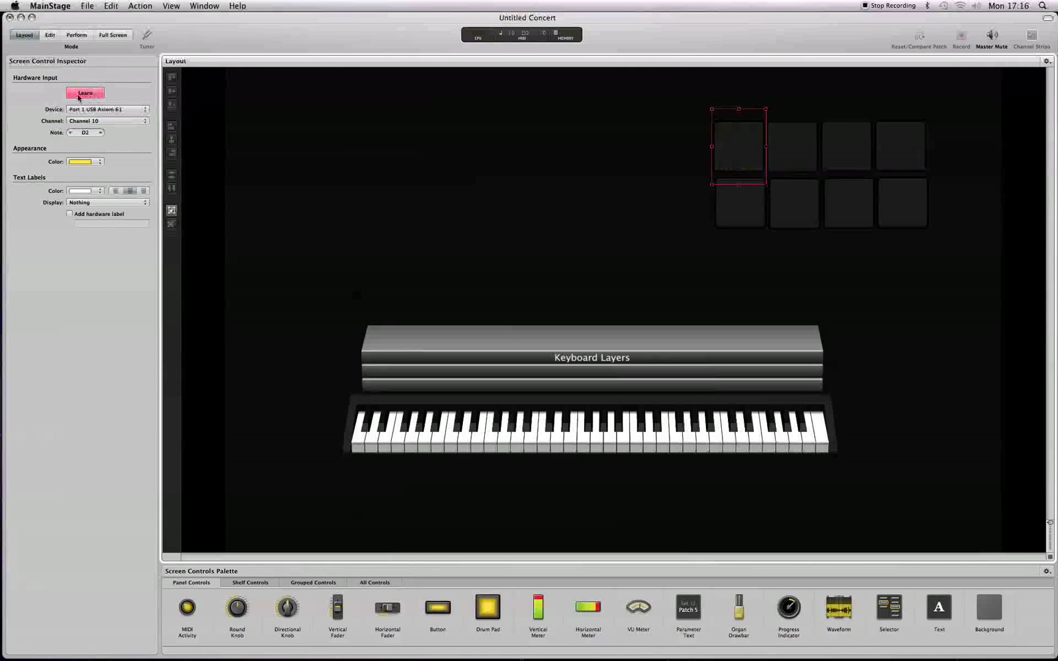
{"action": "left_click", "coordinate": [79, 96]}
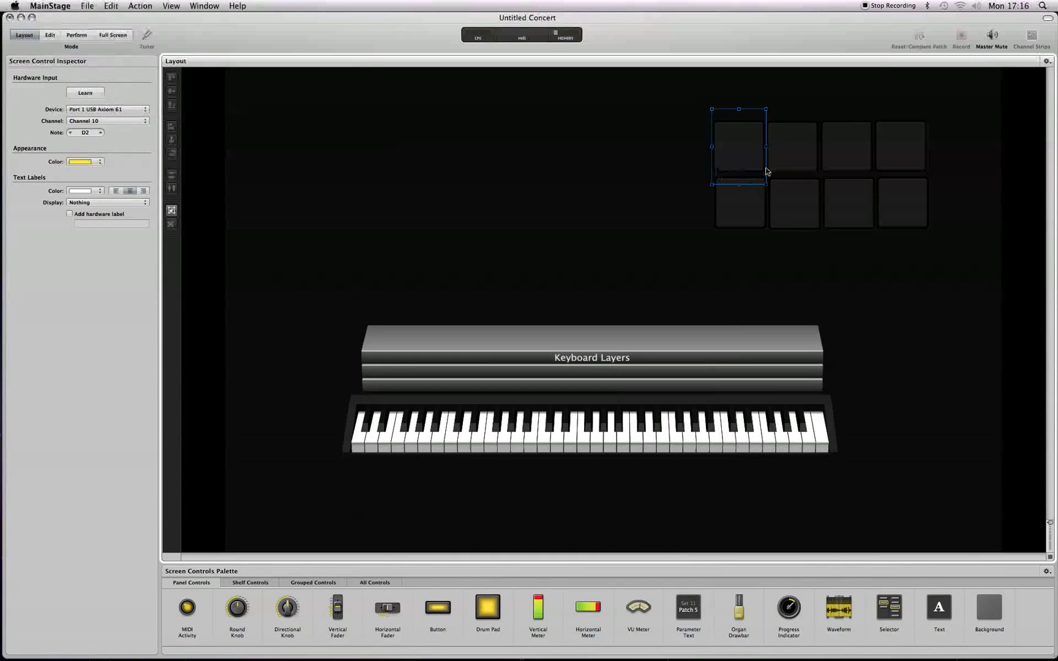
Learn hardware notes for the second, third and fourth top-row drum pads.
{"action": "left_click", "coordinate": [789, 162]}
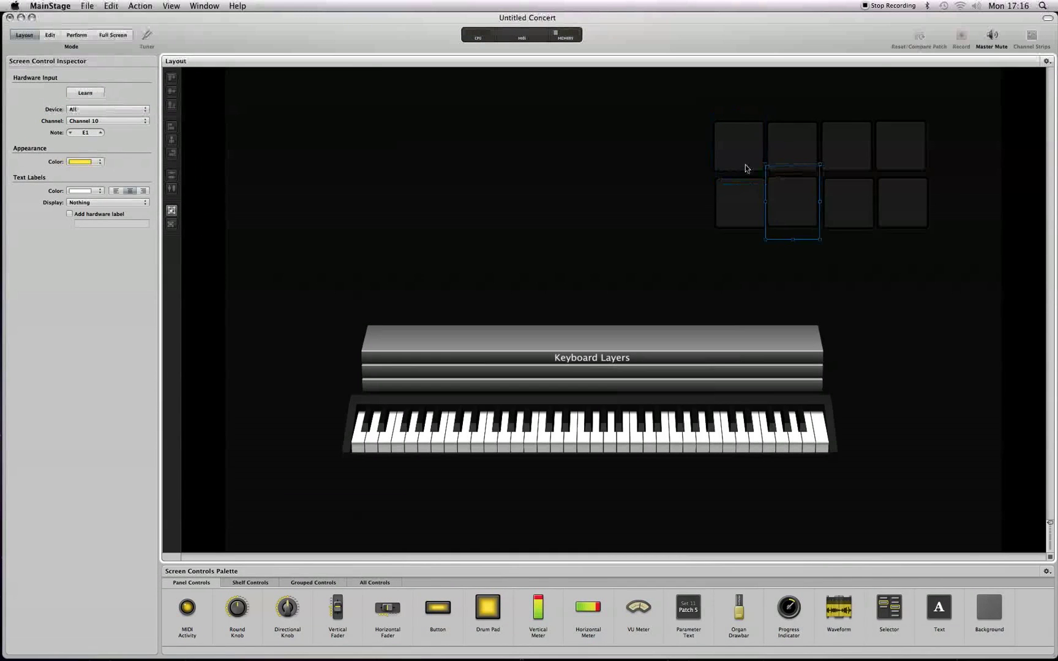
{"action": "left_click", "coordinate": [88, 94]}
{"action": "left_click", "coordinate": [86, 94]}
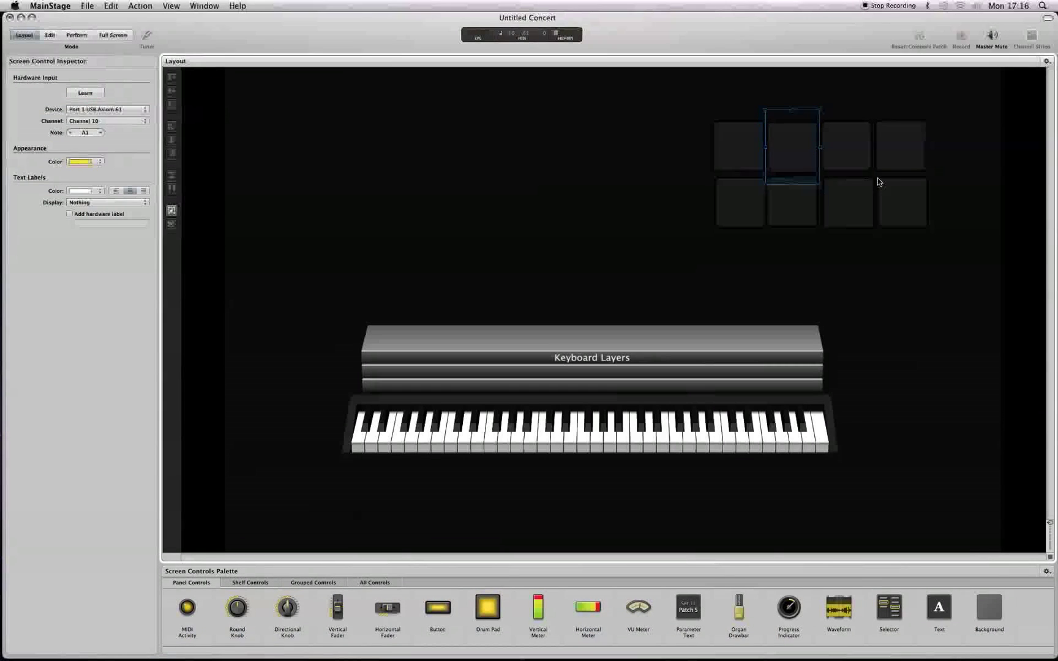
{"action": "left_click", "coordinate": [860, 165]}
{"action": "left_click", "coordinate": [88, 94]}
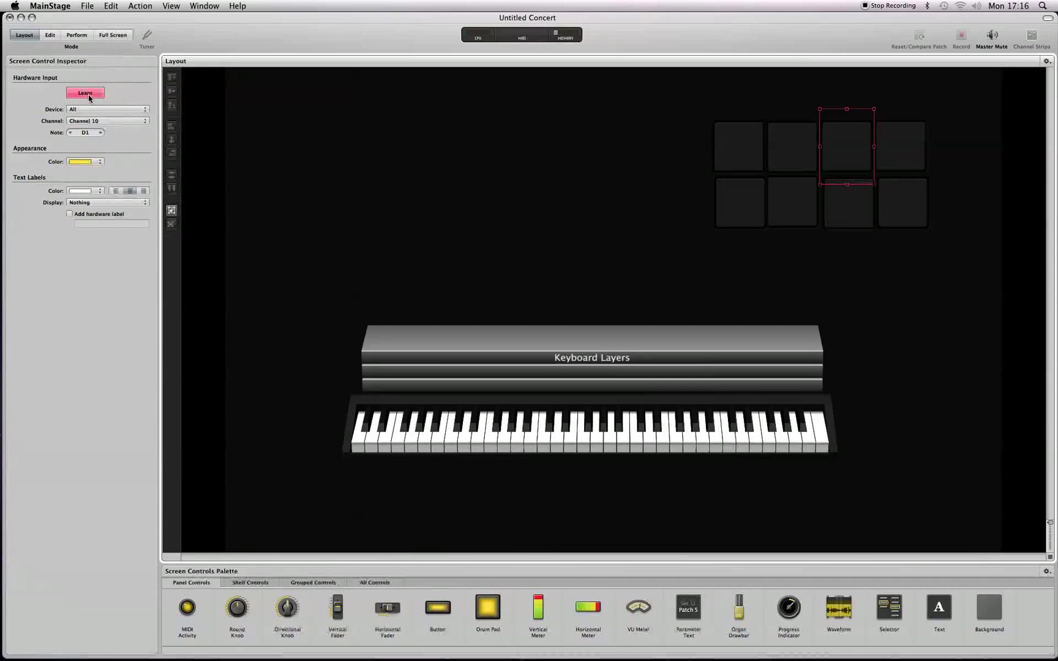
{"action": "left_click", "coordinate": [88, 94]}
{"action": "left_click", "coordinate": [904, 154]}
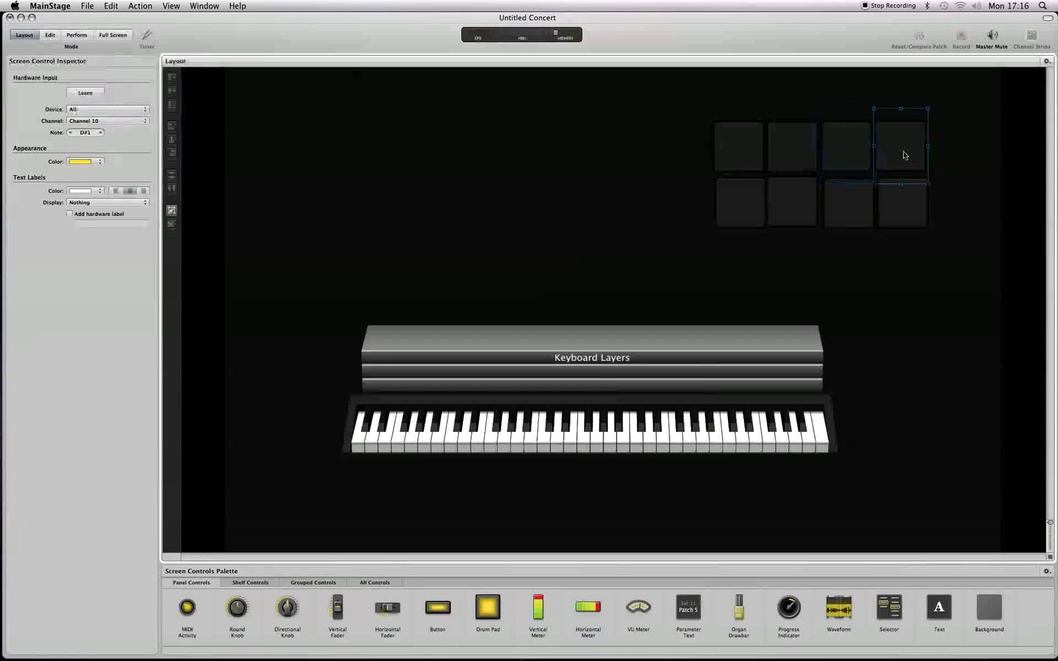
{"action": "left_click", "coordinate": [93, 93]}
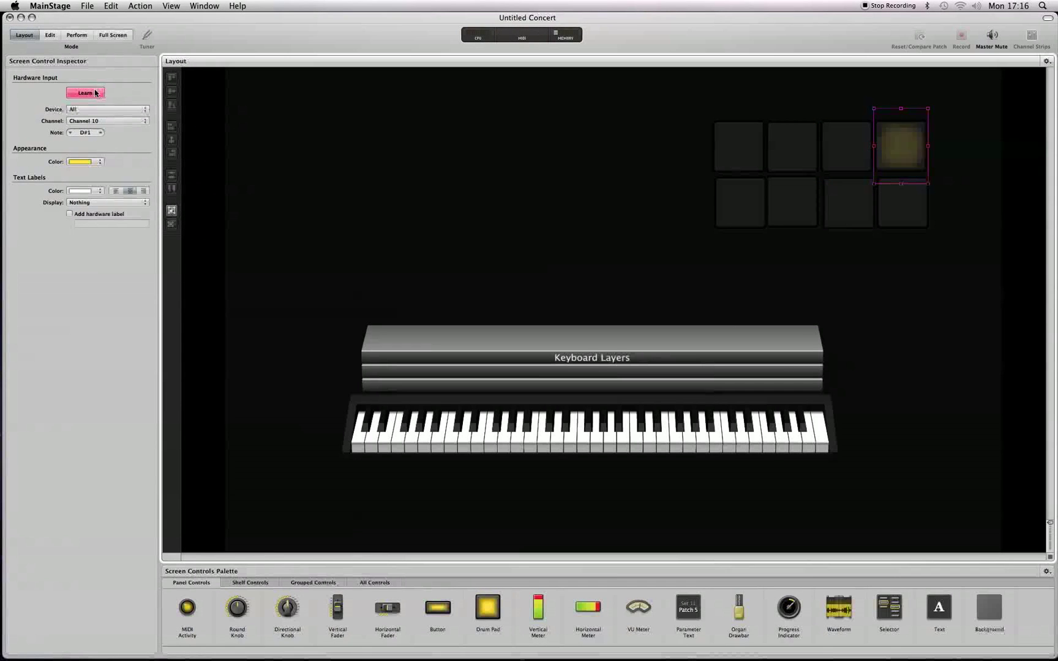
{"action": "left_click", "coordinate": [95, 93]}
{"action": "left_click", "coordinate": [741, 138]}
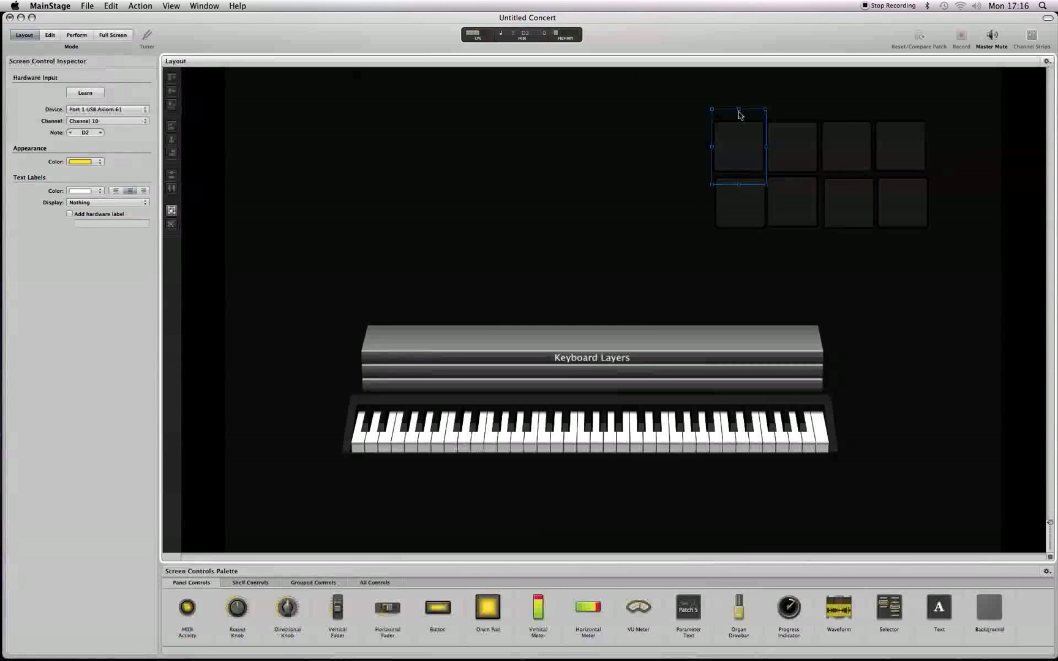
Switch to Edit mode, dismiss the alert, and select the Suitcase channel strip.
{"action": "left_click", "coordinate": [49, 35]}
{"action": "left_click", "coordinate": [609, 227]}
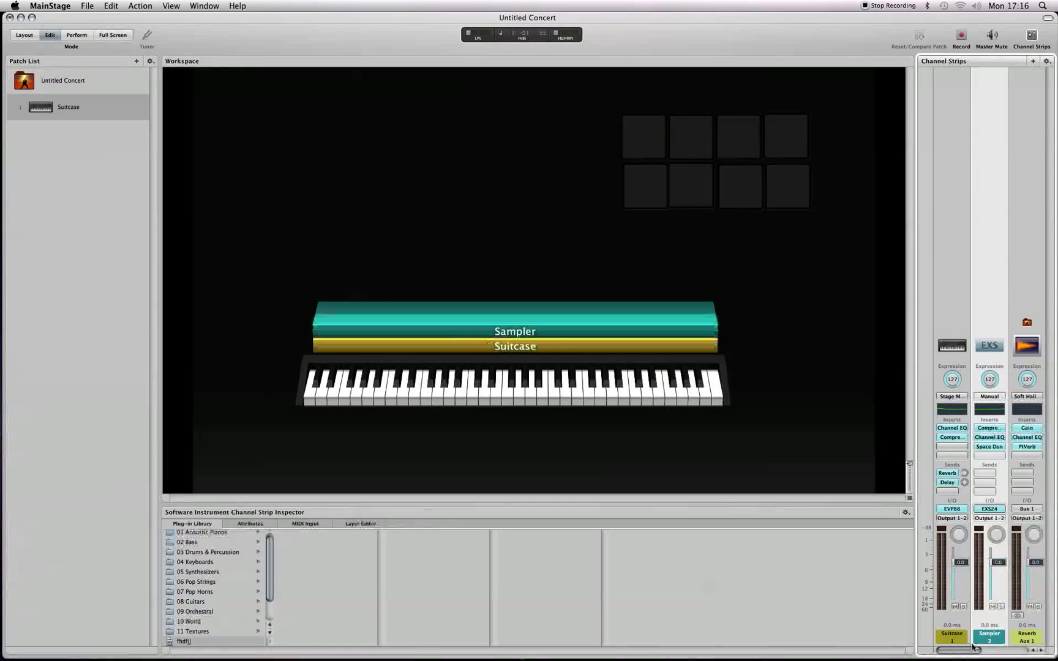
{"action": "left_click", "coordinate": [952, 636]}
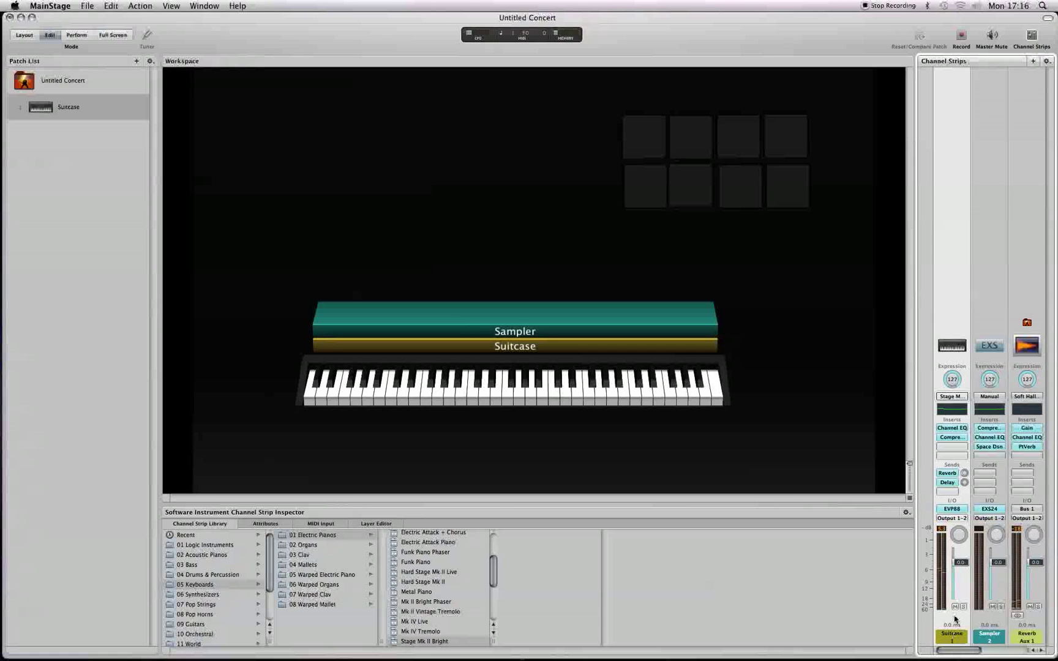
Check the EXS24 sample zone mapped to D2, then show the strip's MIDI Input settings.
{"action": "left_click", "coordinate": [989, 510]}
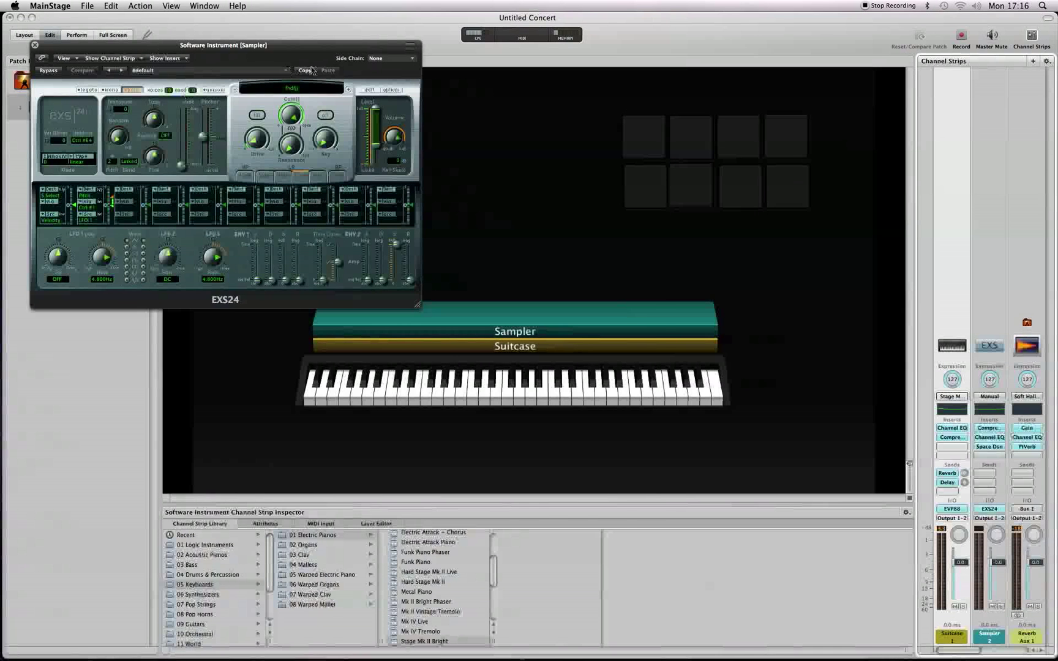
{"action": "left_click", "coordinate": [368, 90]}
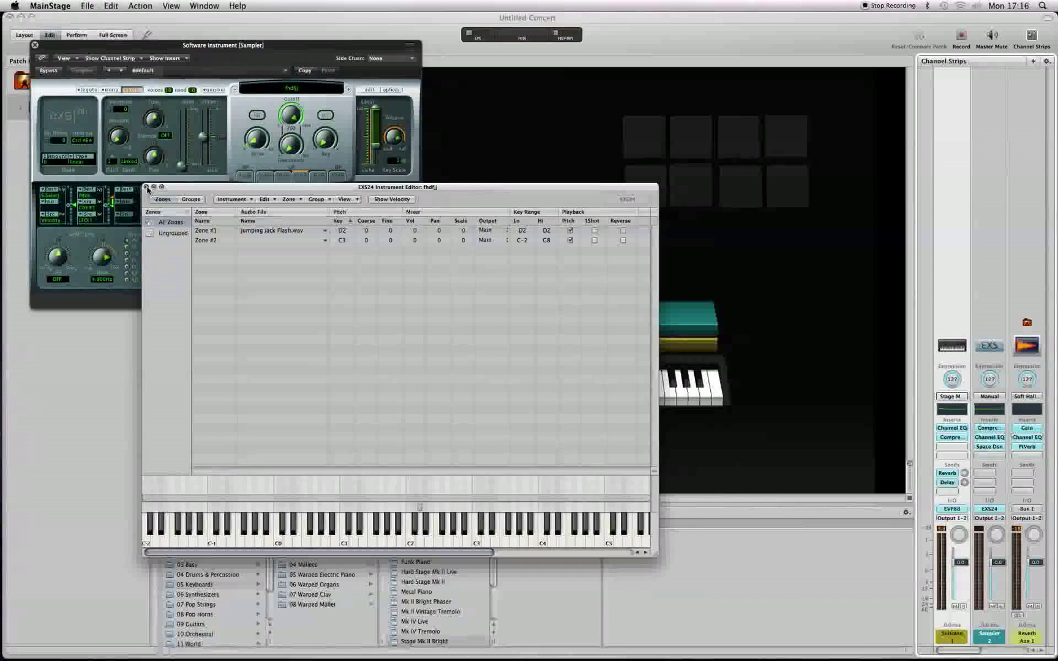
{"action": "left_click", "coordinate": [147, 188]}
{"action": "left_click", "coordinate": [35, 45]}
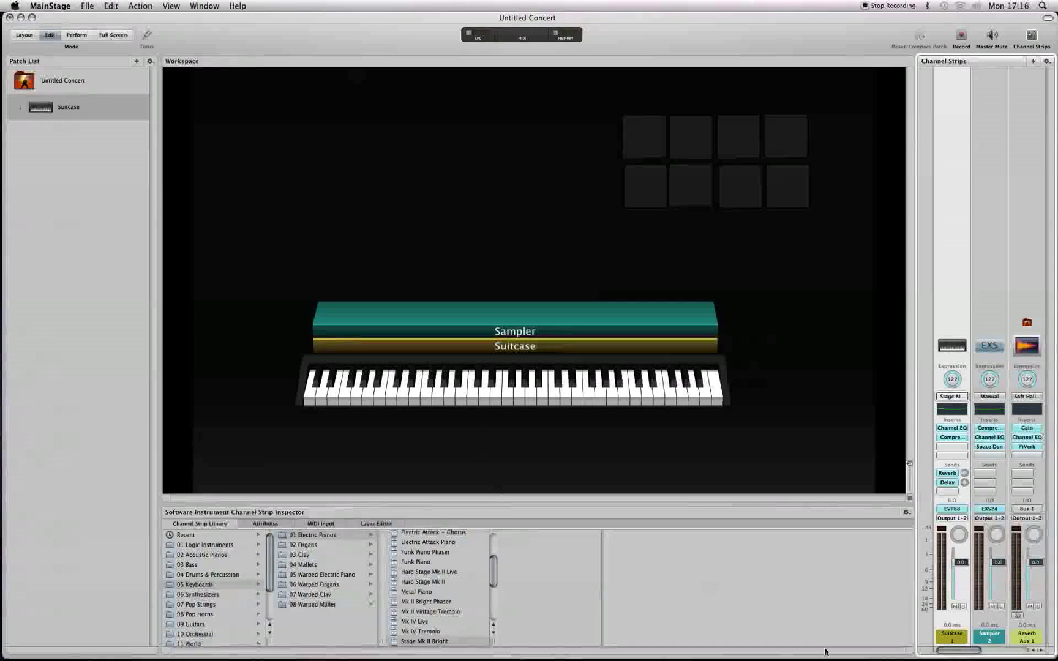
{"action": "left_click", "coordinate": [326, 524]}
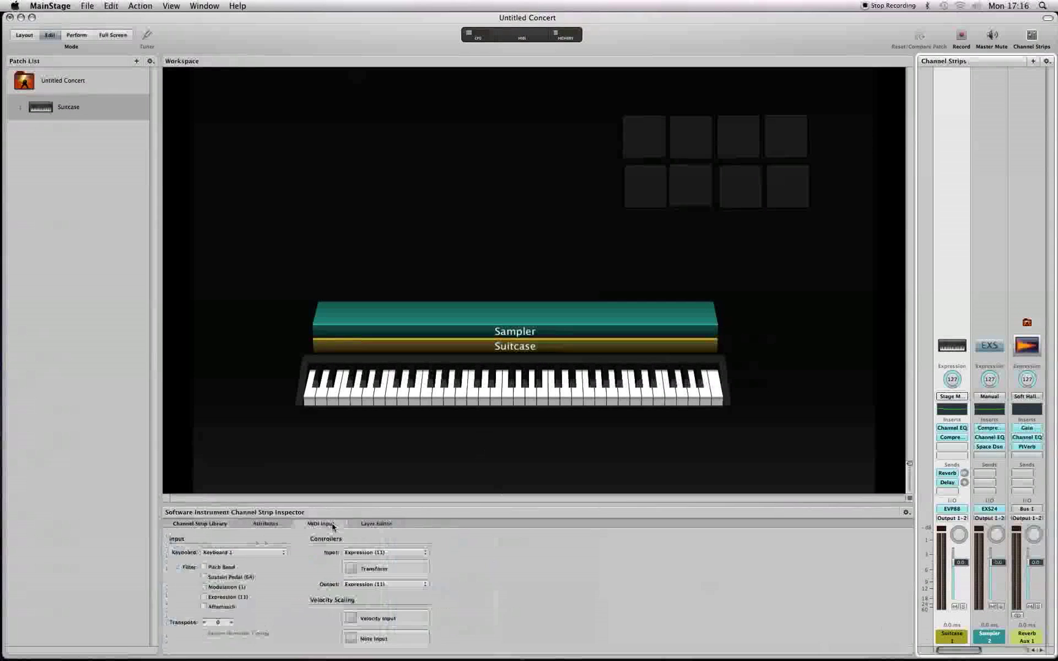
Set the Suitcase strip's MIDI input to Multitimbral, with Keyboard 1 on channel 1 driving the EVP88.
{"action": "left_click", "coordinate": [256, 552]}
{"action": "left_click", "coordinate": [223, 567]}
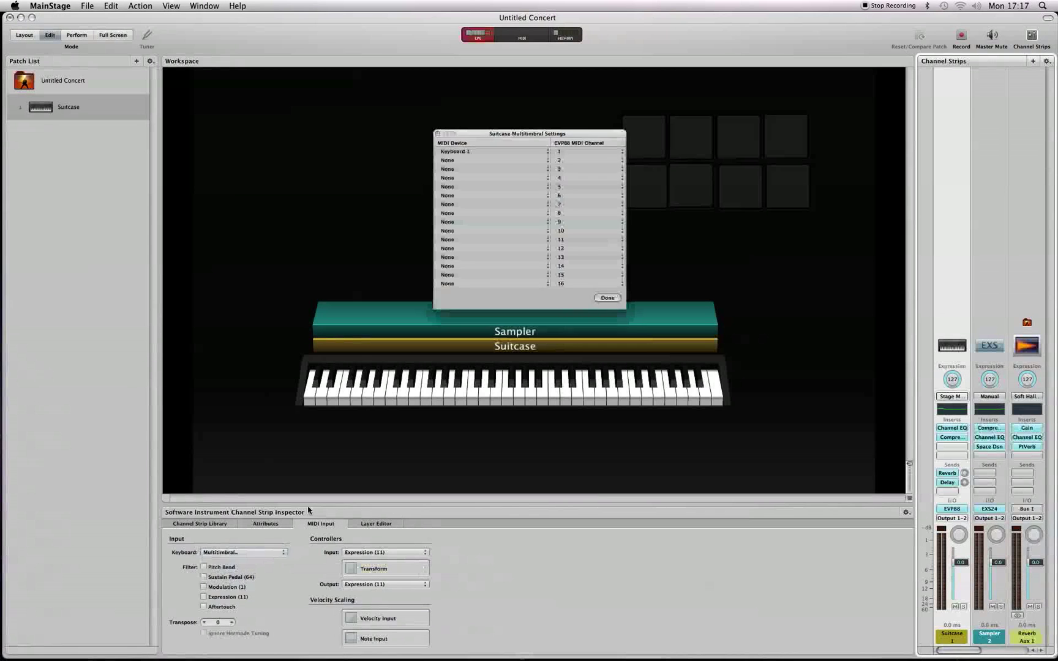
{"action": "left_click", "coordinate": [473, 152]}
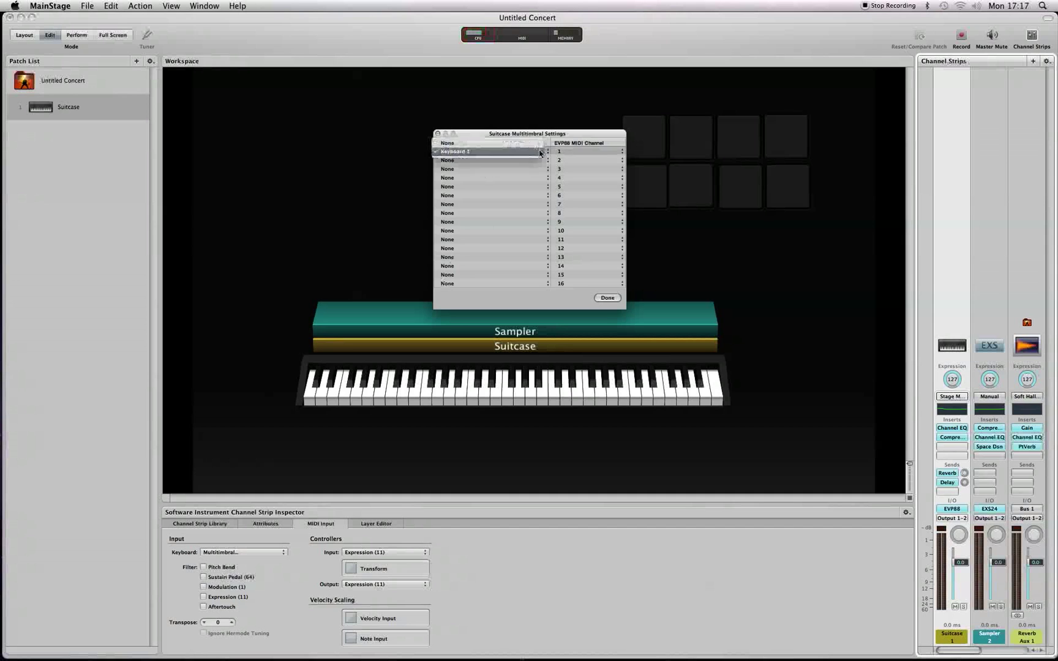
{"action": "left_click", "coordinate": [559, 153]}
{"action": "left_click", "coordinate": [561, 152]}
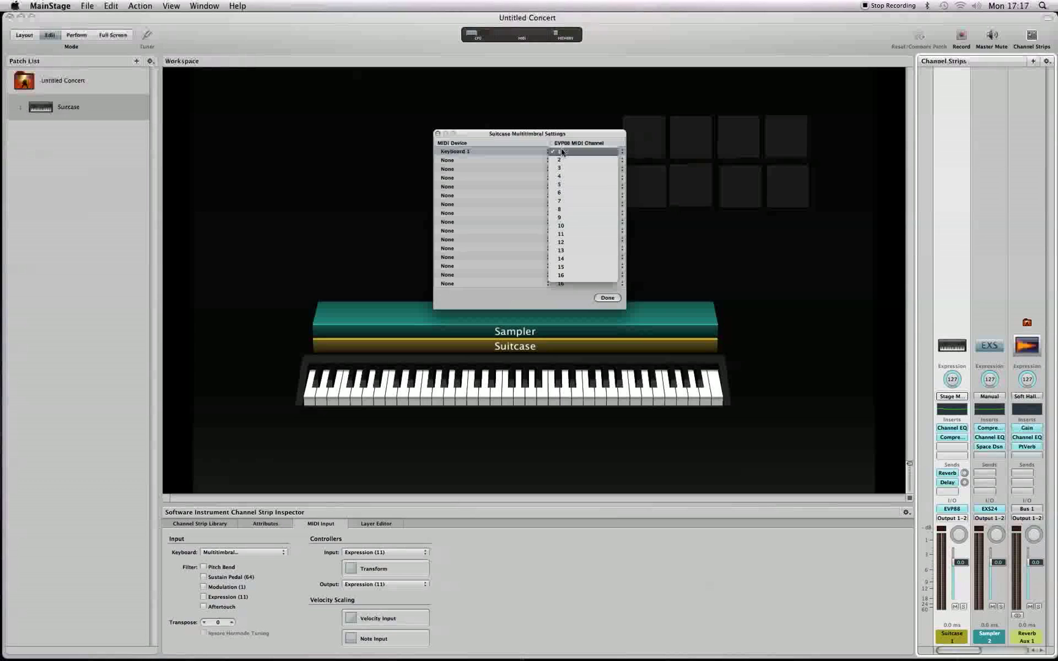
{"action": "left_click", "coordinate": [609, 298]}
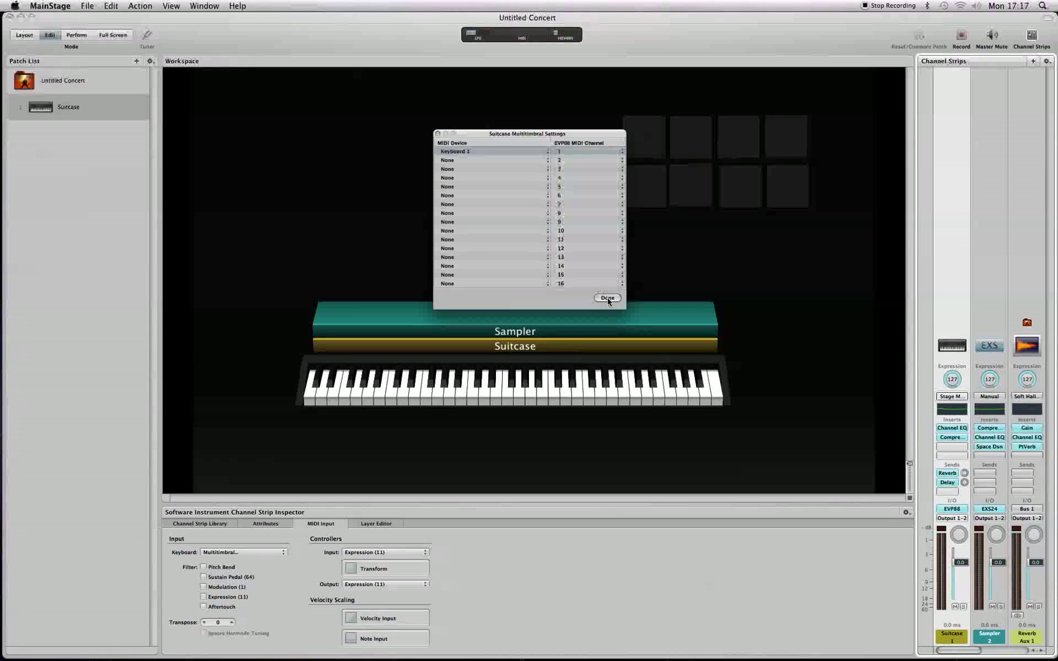
{"action": "left_click", "coordinate": [608, 300]}
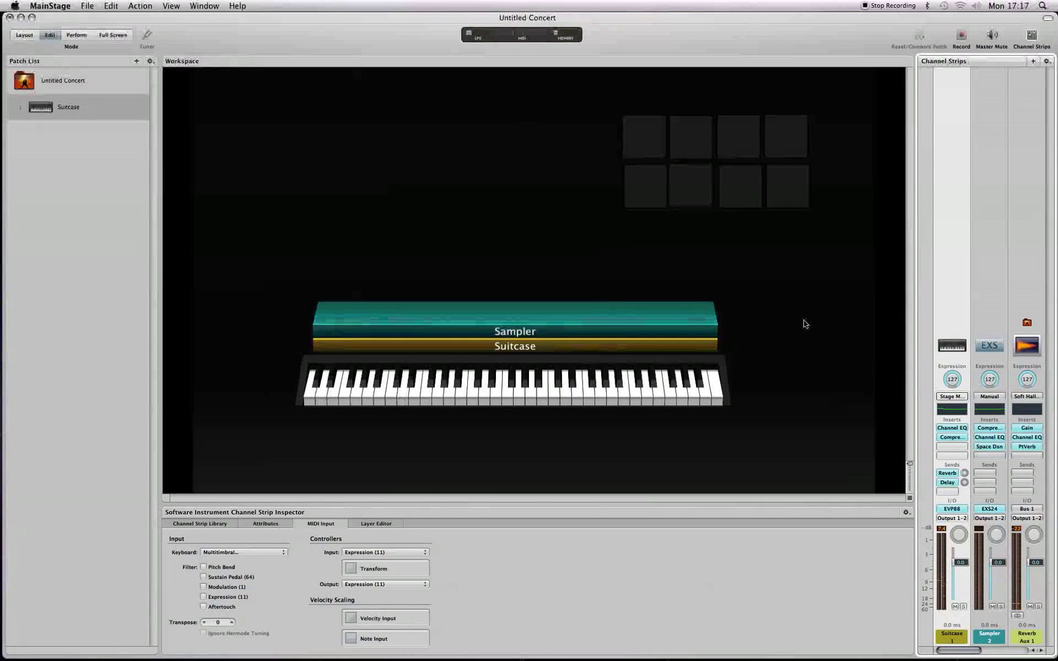
{"action": "left_click", "coordinate": [869, 214]}
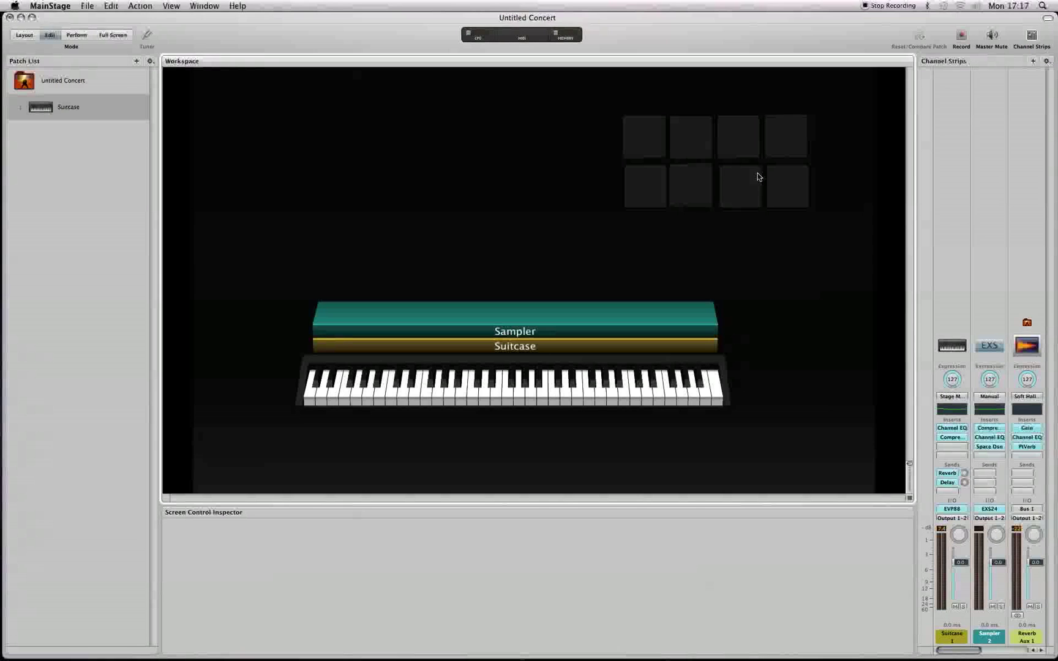
Set the Sampler strip's MIDI input to Multitimbral with Keyboard 1 on channel 10, then enter Layout mode.
{"action": "left_click", "coordinate": [987, 640]}
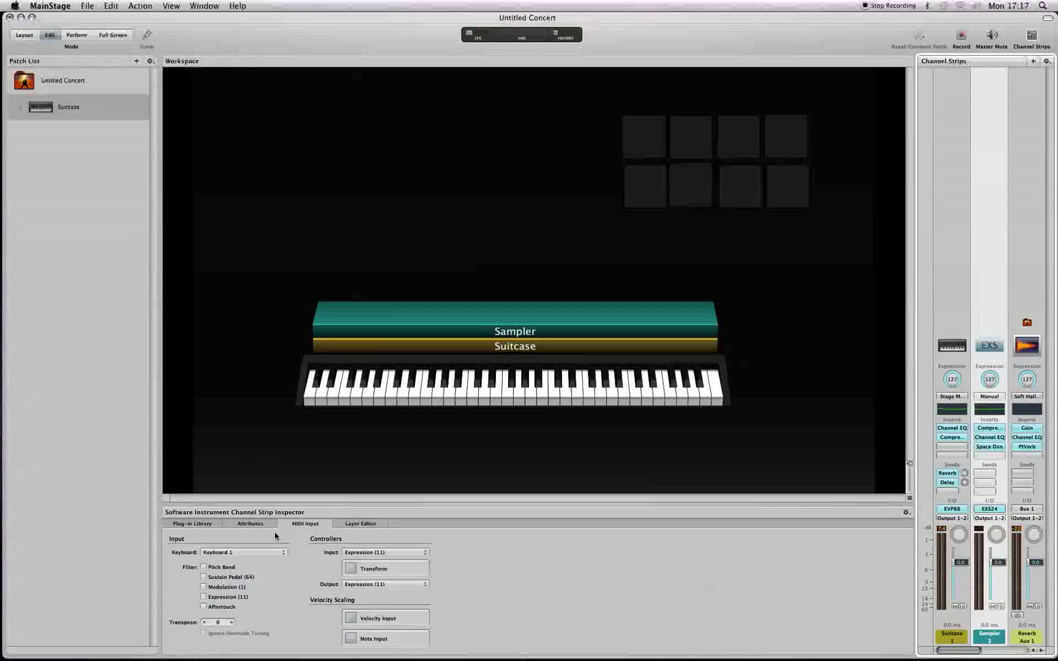
{"action": "left_click", "coordinate": [261, 552]}
{"action": "left_click", "coordinate": [259, 569]}
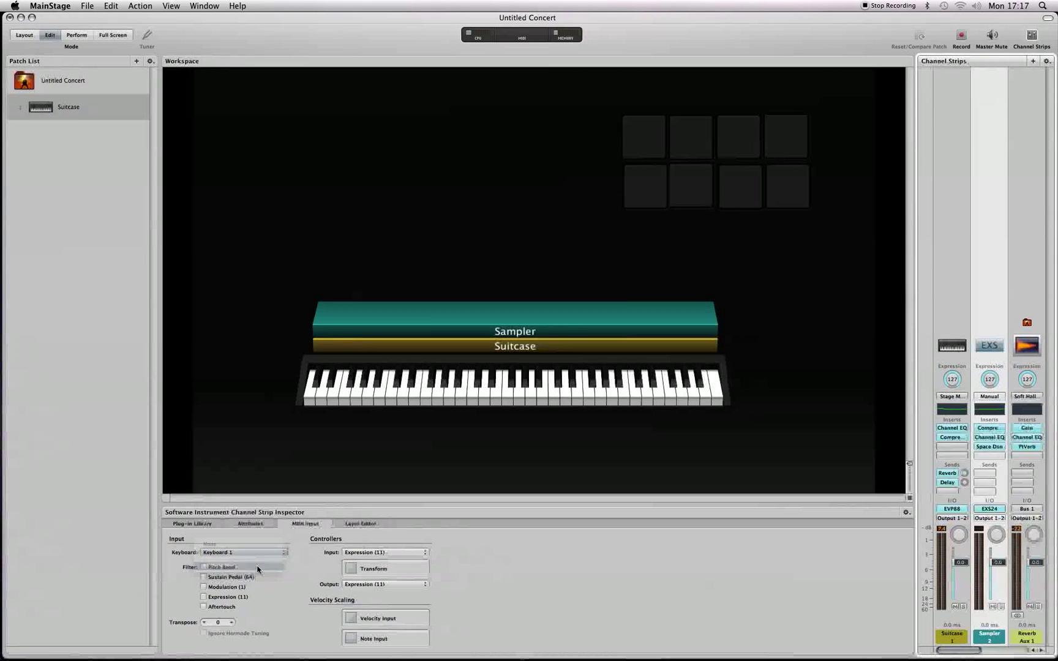
{"action": "left_click", "coordinate": [487, 153]}
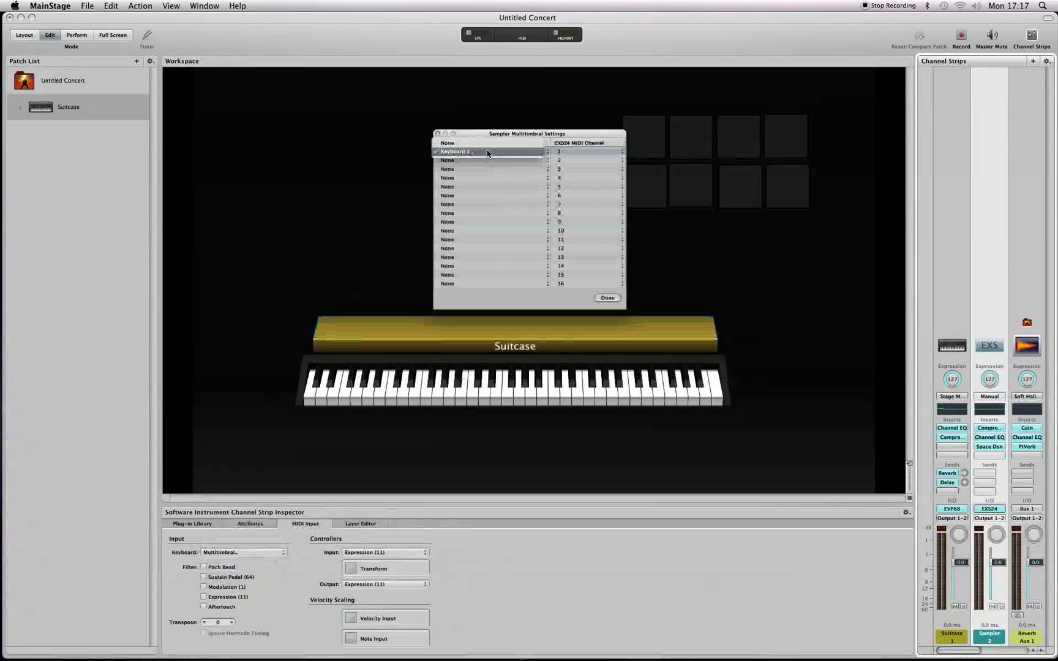
{"action": "left_click", "coordinate": [488, 154]}
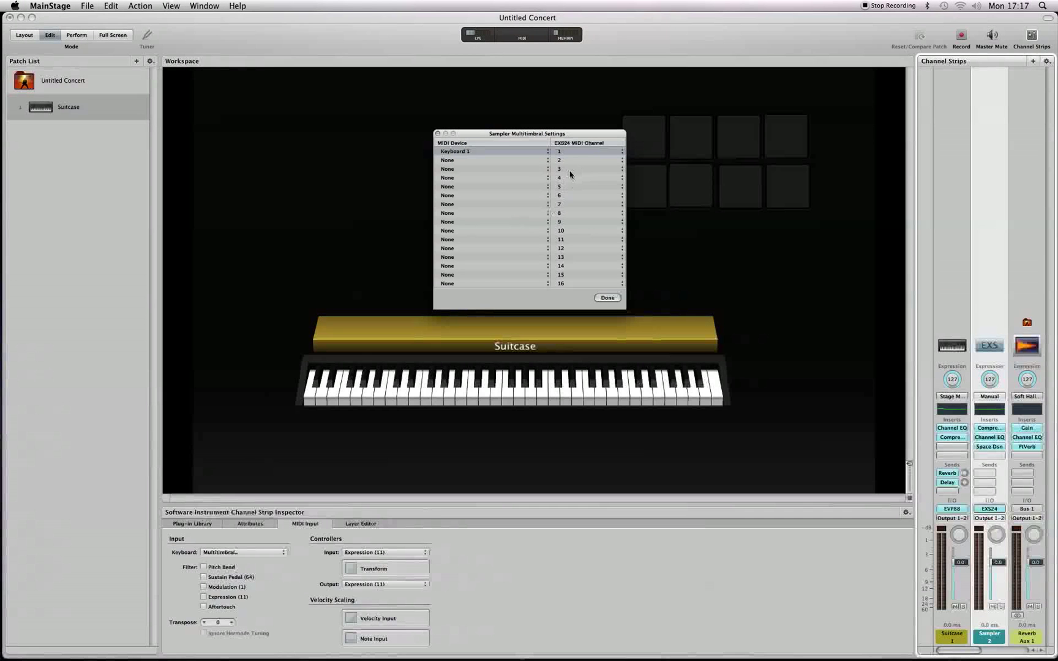
{"action": "left_click", "coordinate": [568, 235]}
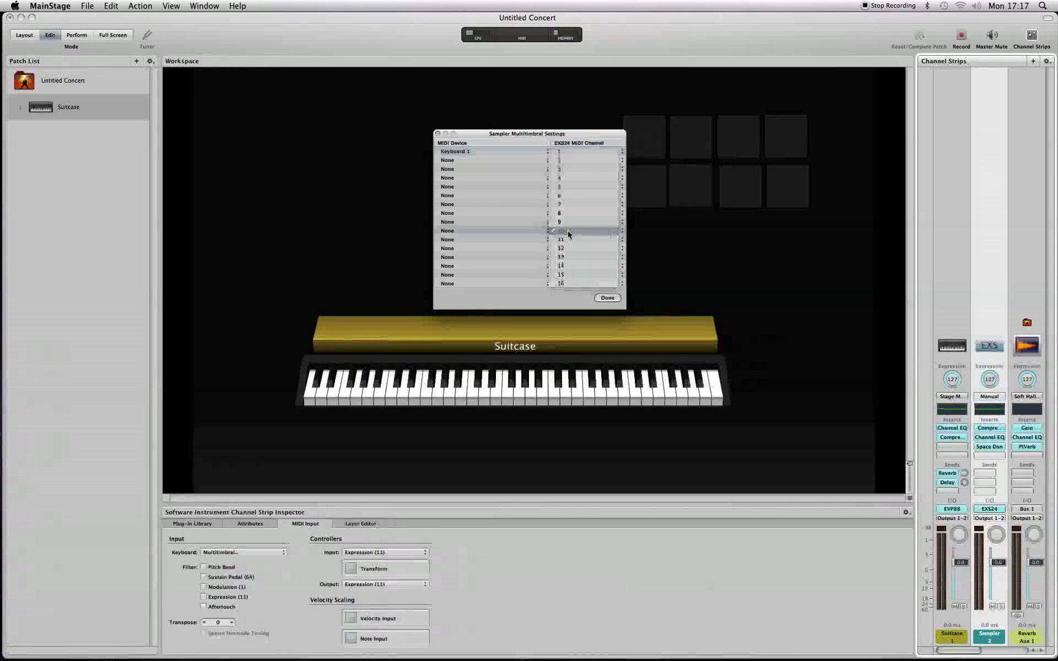
{"action": "left_click", "coordinate": [610, 299]}
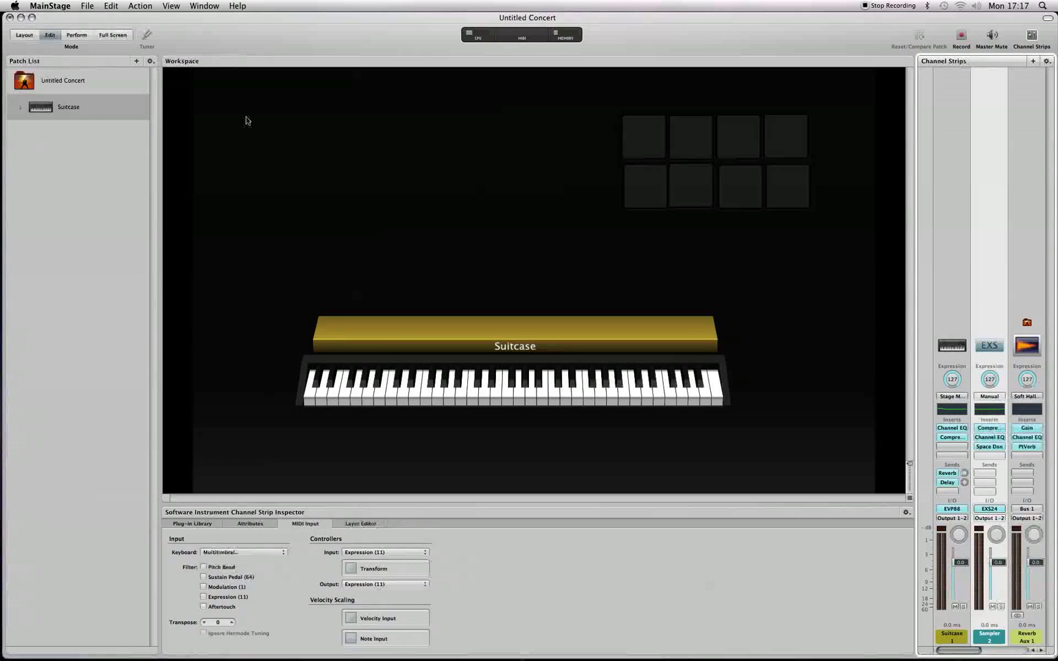
{"action": "left_click", "coordinate": [23, 35]}
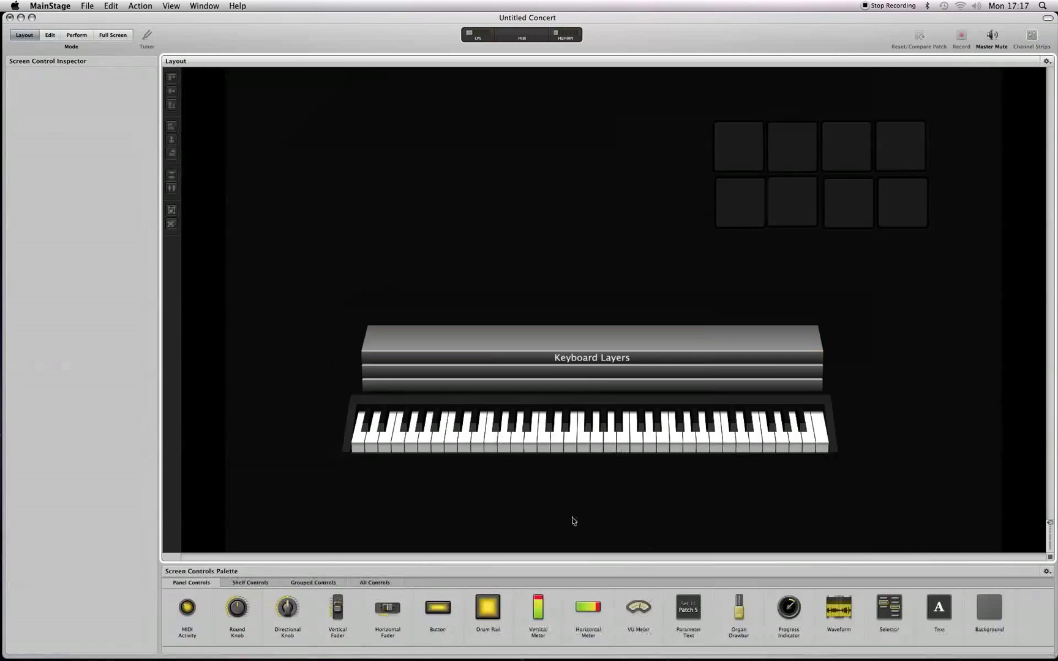
Name the on-screen keyboard 'Axiom 1' and return to Edit mode, dismissing the overlapping-objects alert.
{"action": "left_click", "coordinate": [561, 458]}
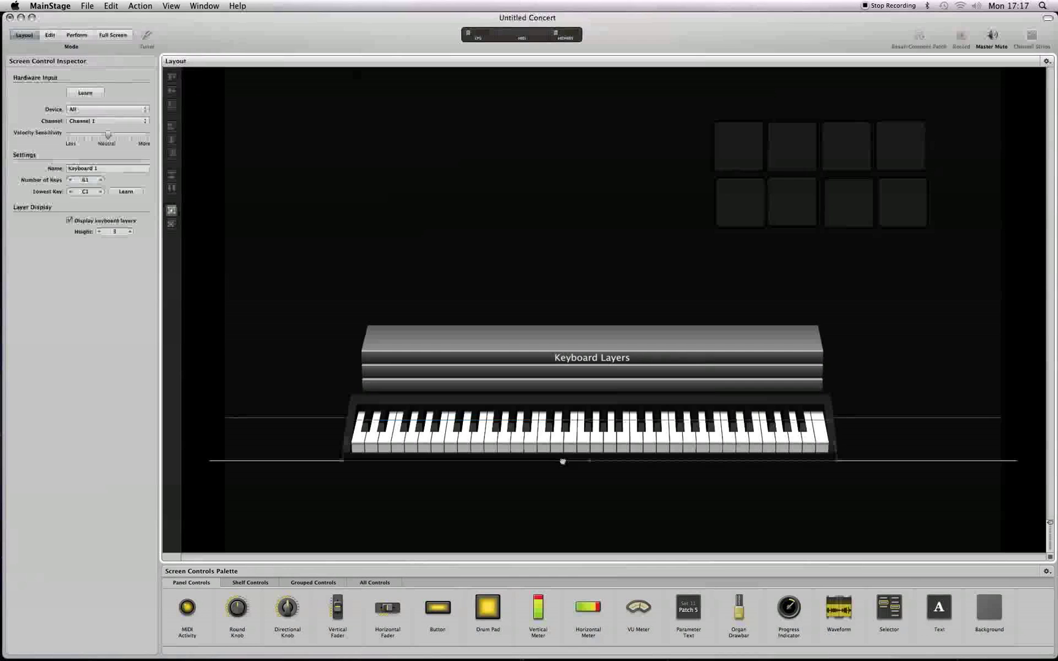
{"action": "double_click", "coordinate": [90, 168]}
{"action": "type", "text": "Ax"}
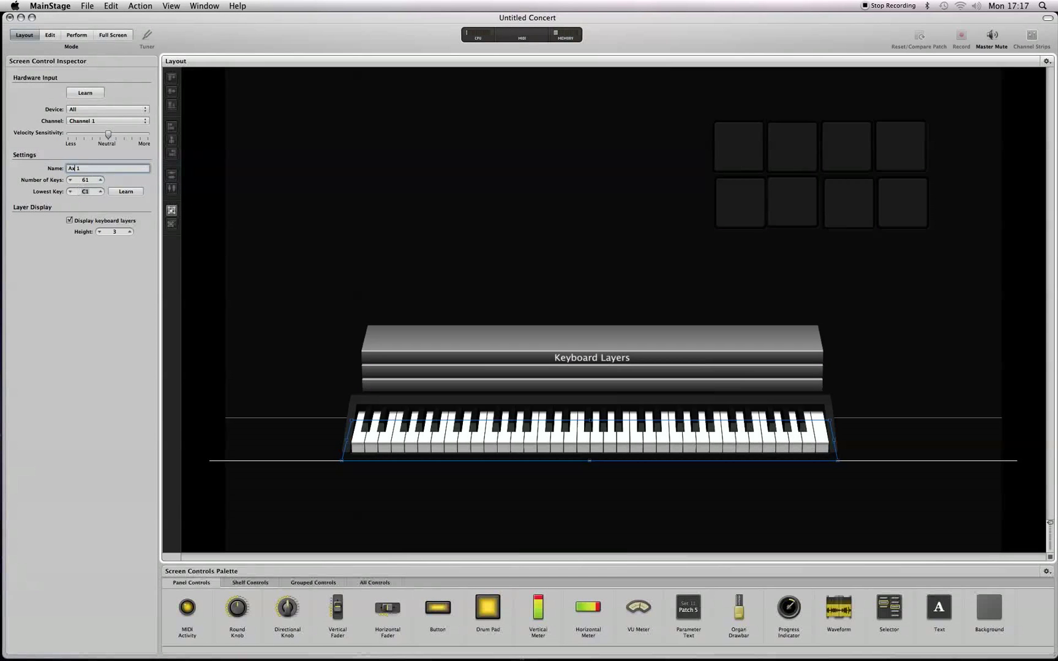
{"action": "type", "text": "iom"}
{"action": "key", "text": "Return"}
{"action": "left_click", "coordinate": [49, 35]}
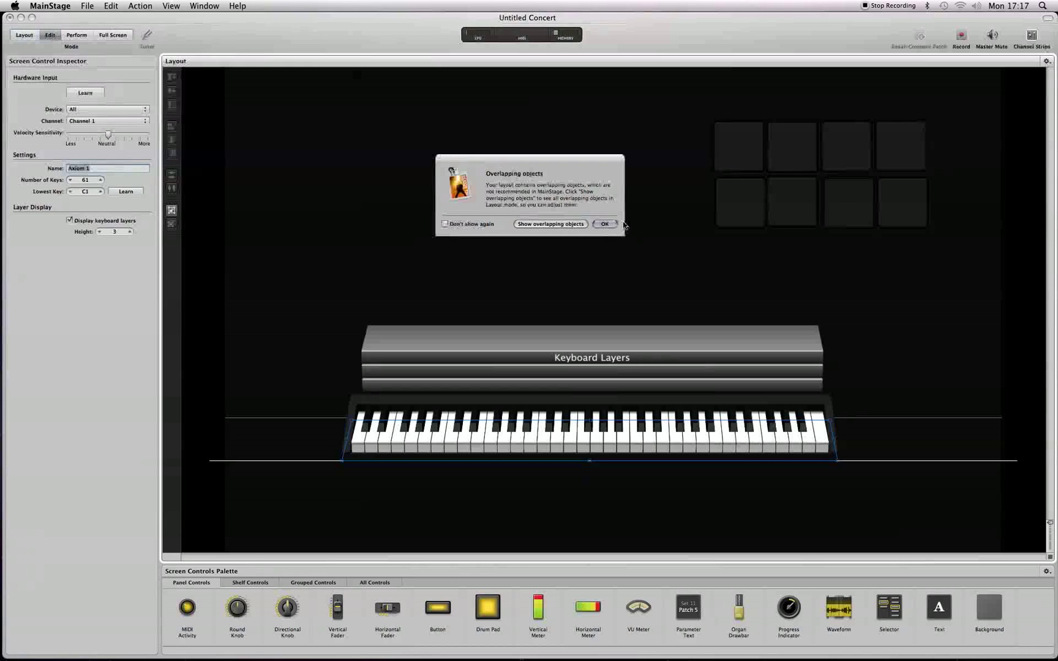
{"action": "left_click", "coordinate": [603, 224]}
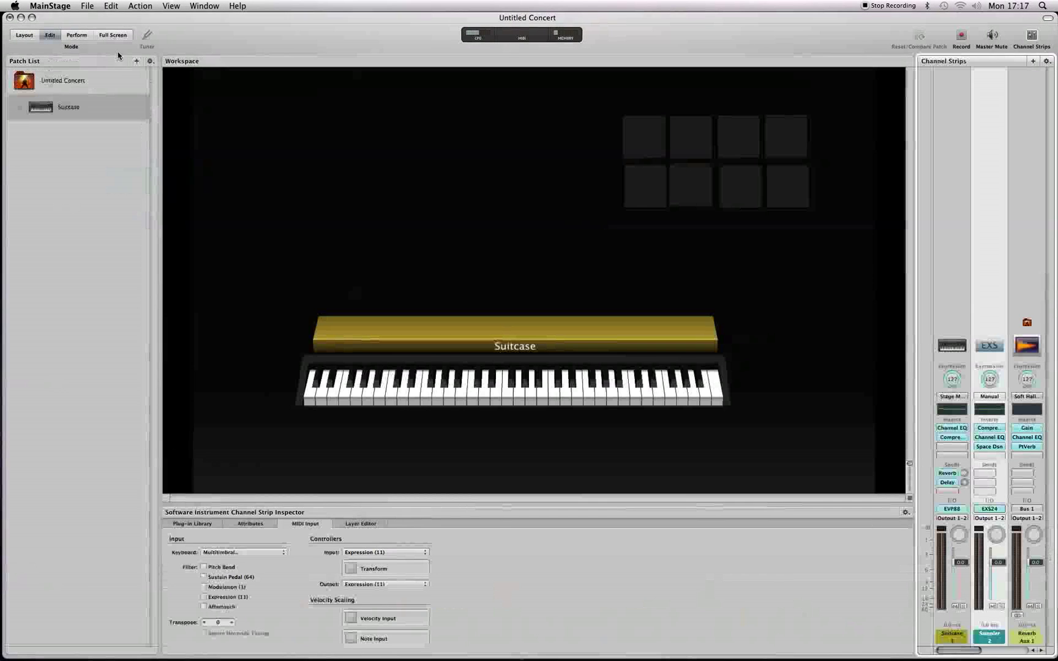
{"action": "left_click", "coordinate": [258, 551]}
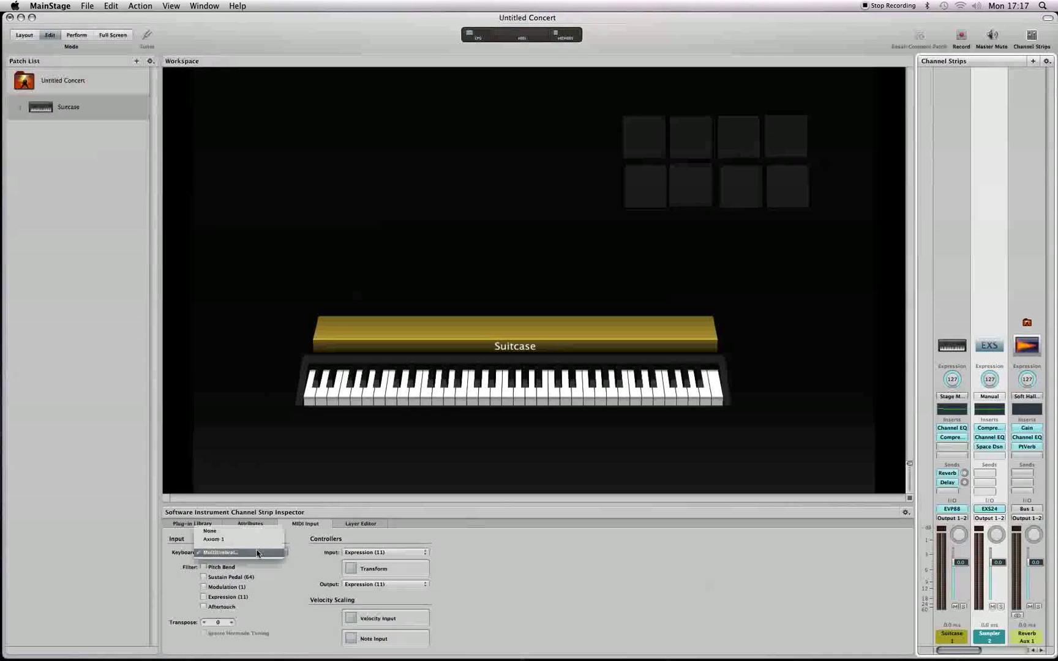
{"action": "left_click", "coordinate": [603, 597]}
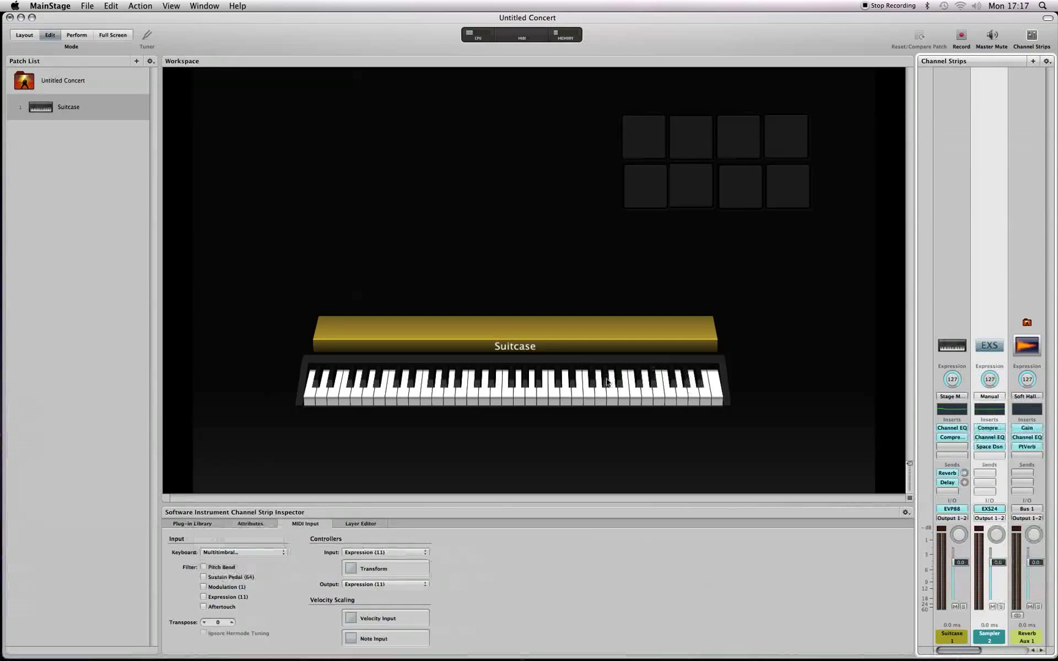